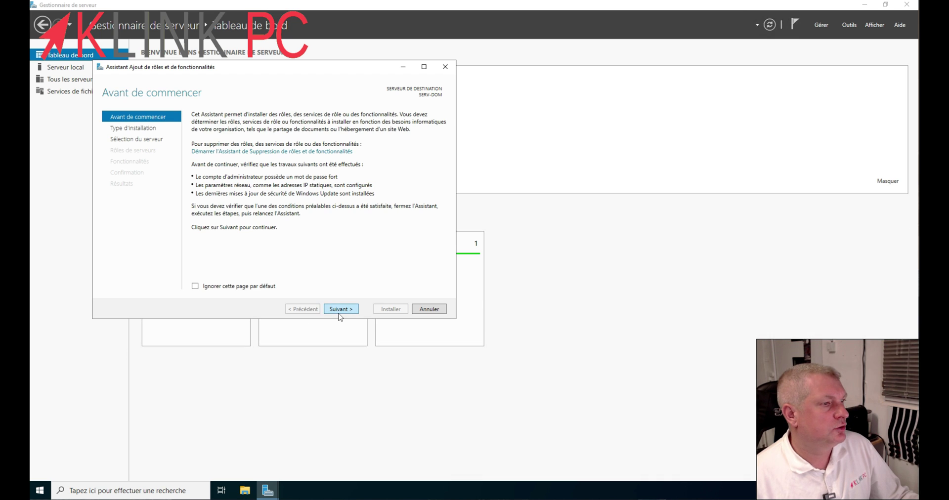
Set up a role-based installation of the Serveur DHCP role with its management tools on SERV-DOM, keeping the default features
click(340, 313)
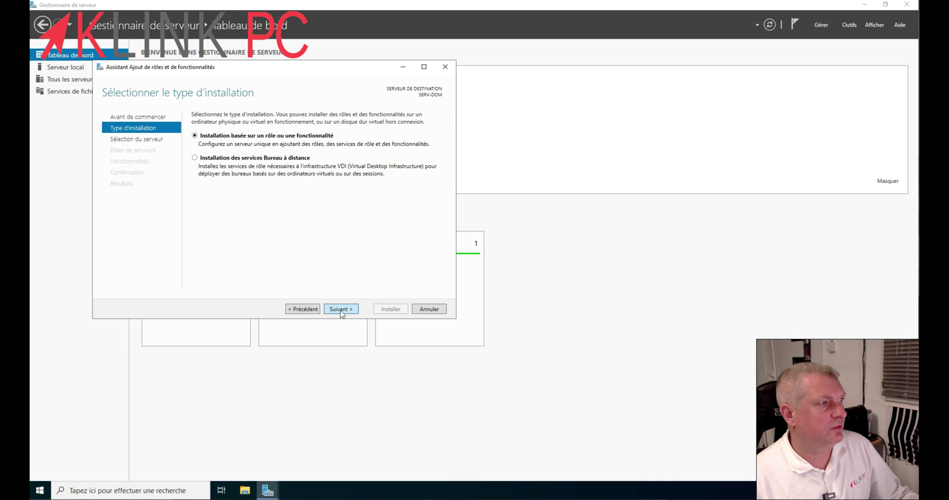
click(340, 313)
click(344, 311)
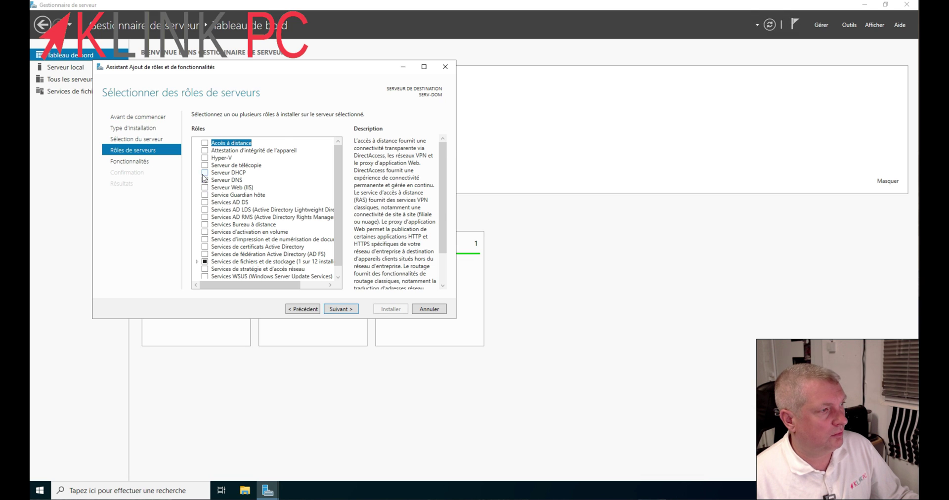
click(204, 173)
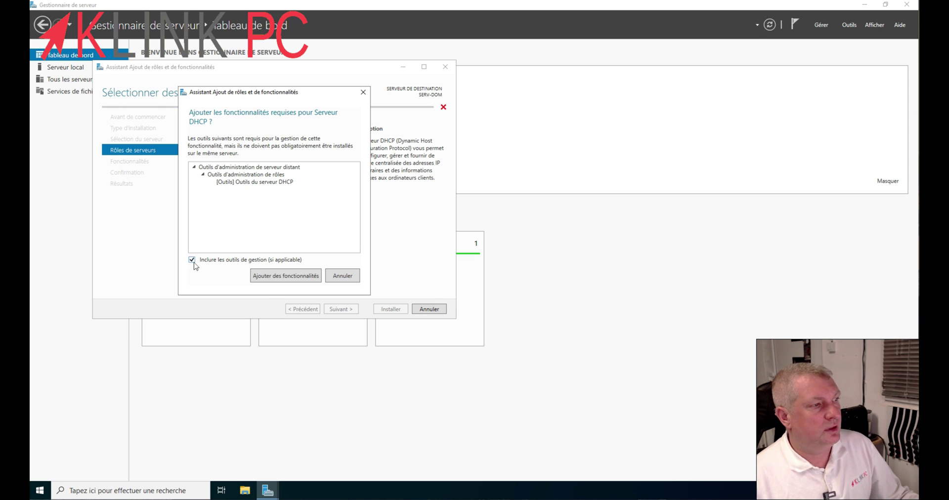
click(289, 279)
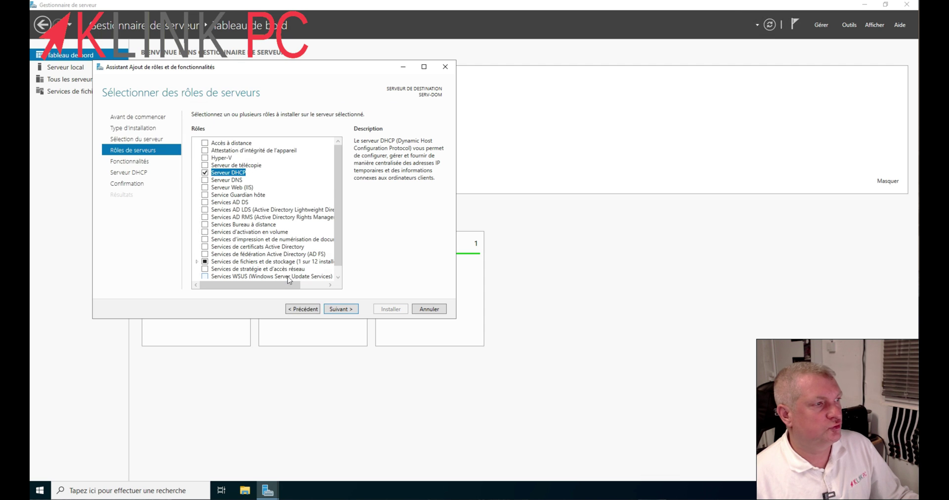
click(339, 309)
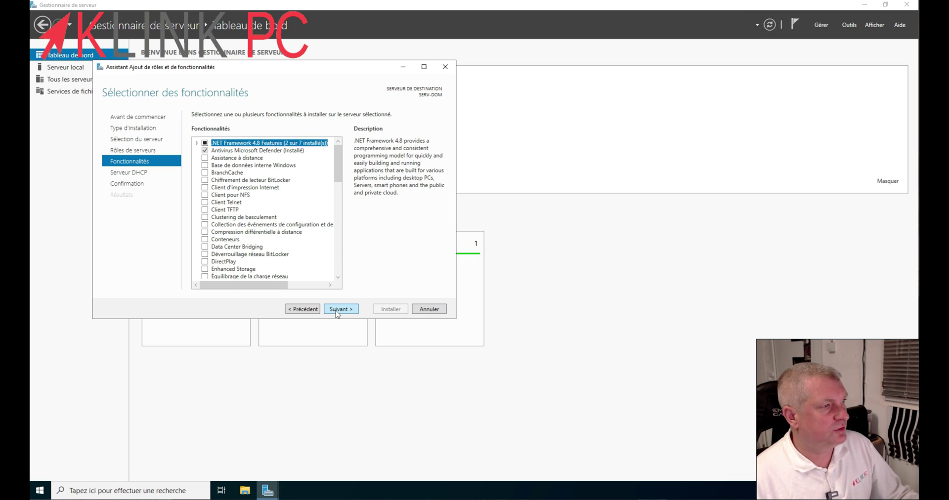
click(337, 311)
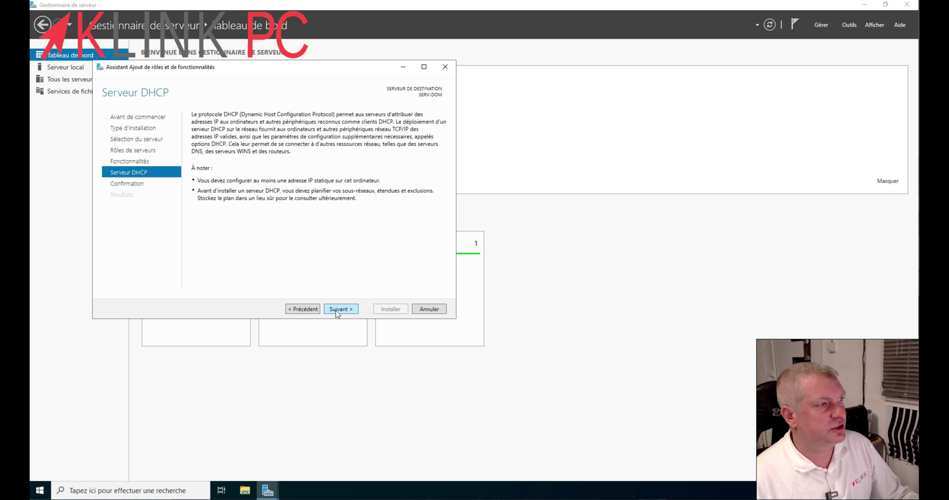
click(336, 309)
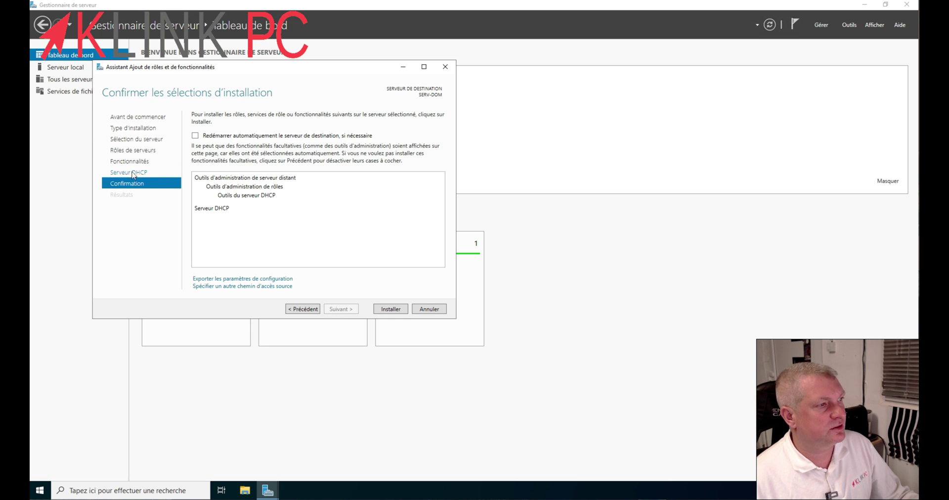
click(314, 310)
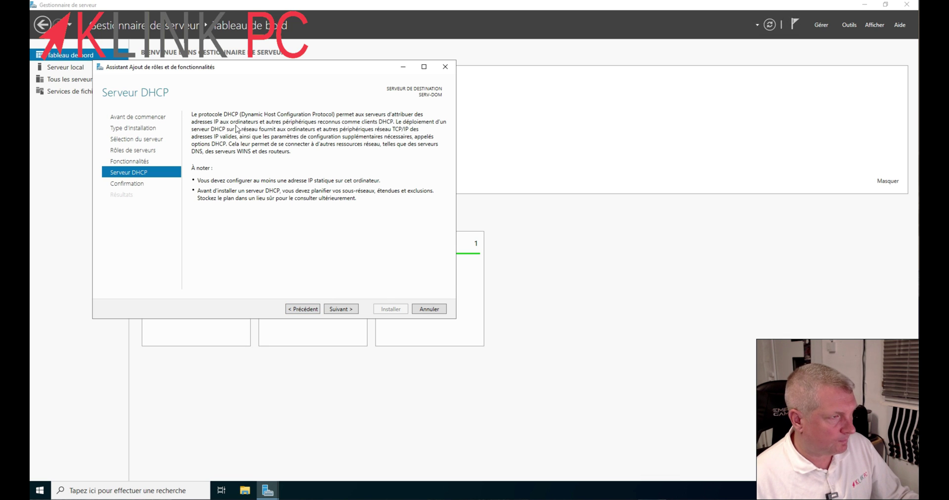
click(338, 310)
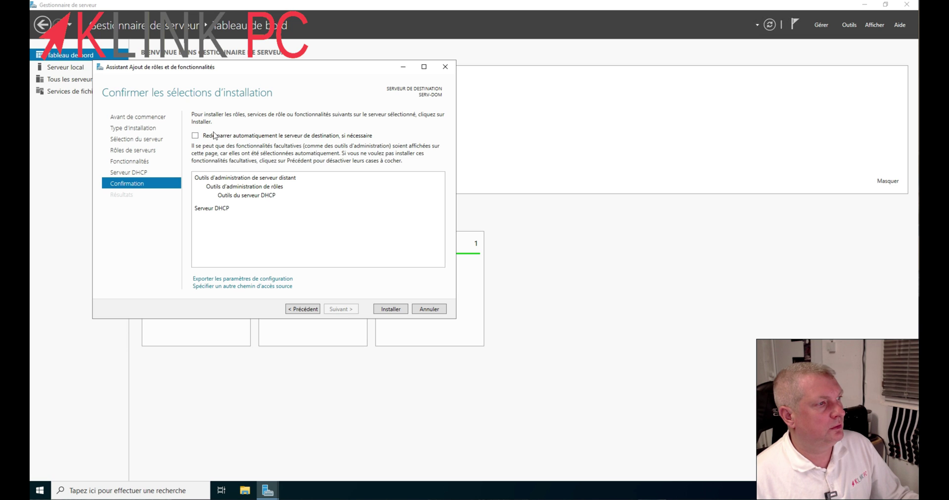
click(196, 136)
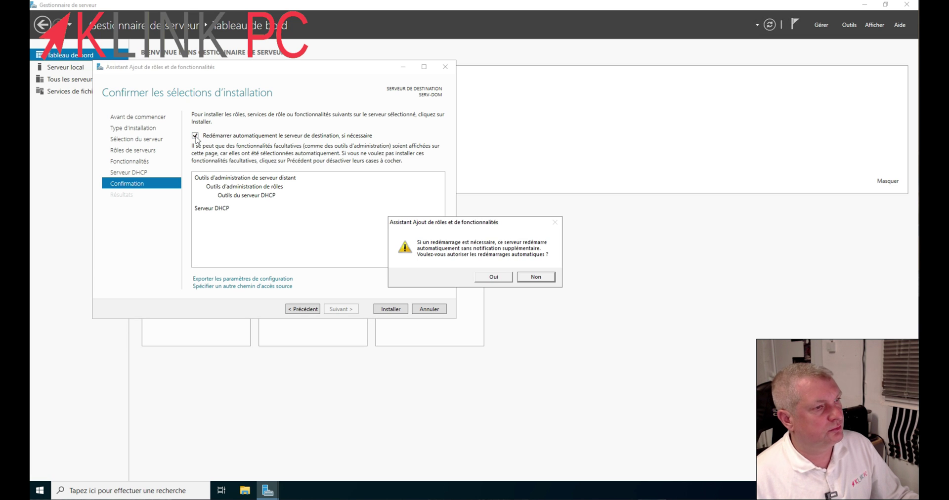
click(536, 278)
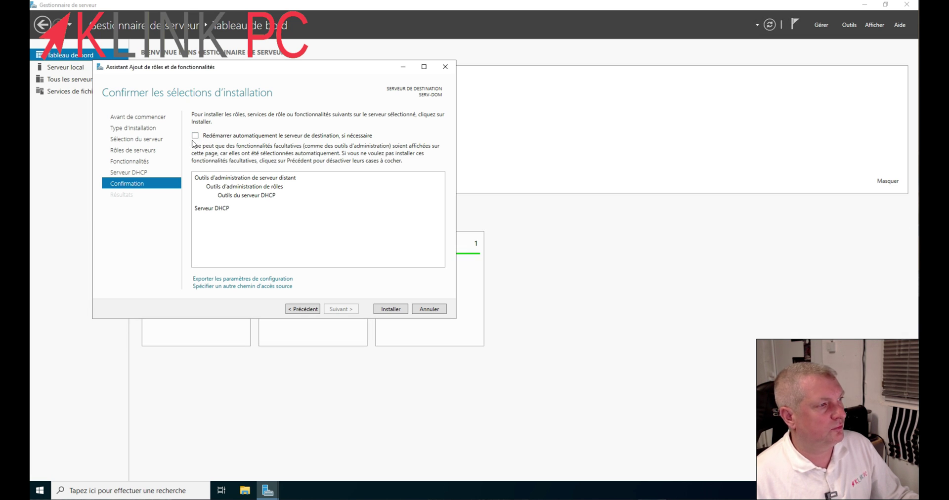
Install the selected DHCP server role, close the wizard and check the installation progress in the server notifications
click(390, 310)
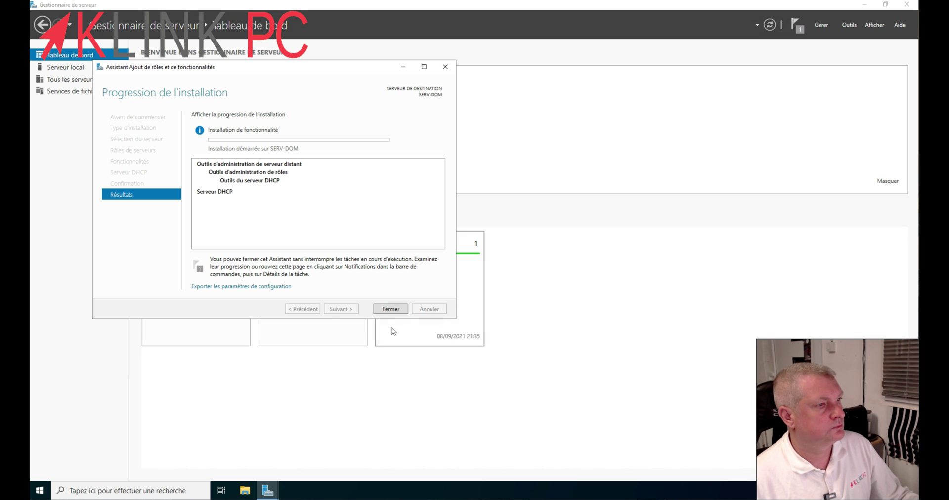
click(391, 310)
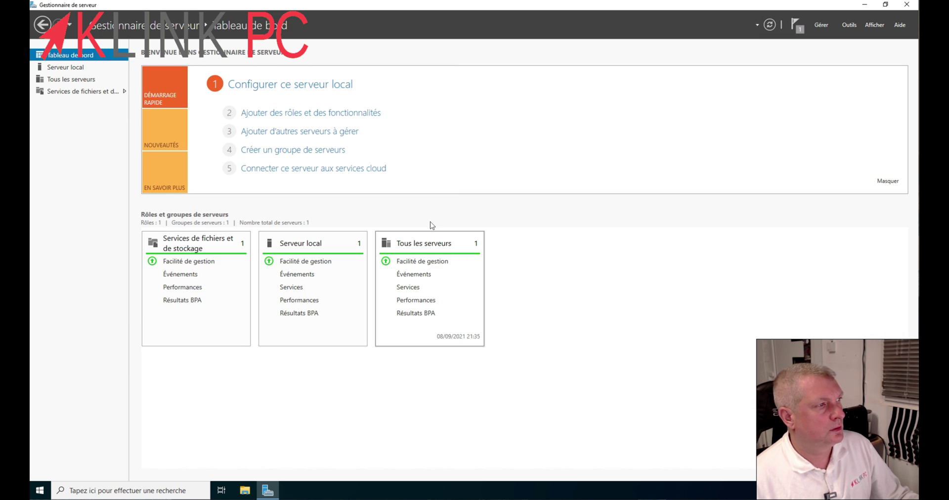
click(803, 32)
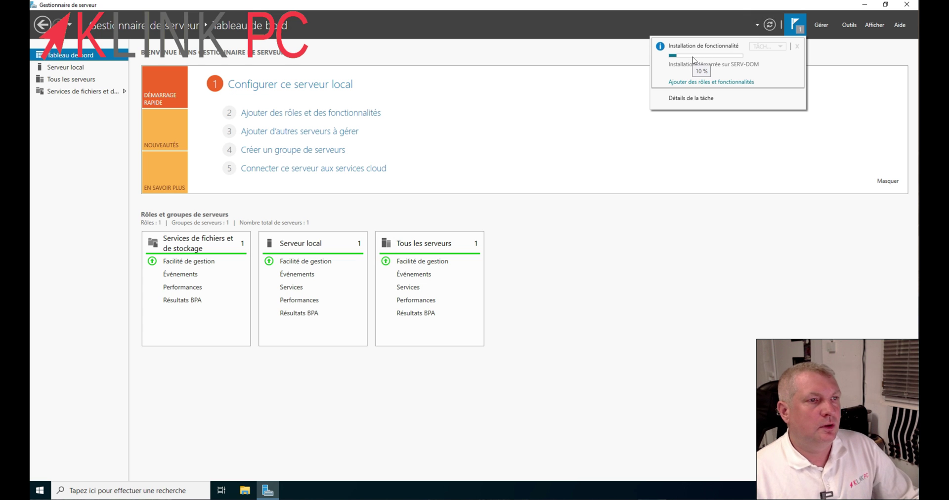
mouse_move(686, 69)
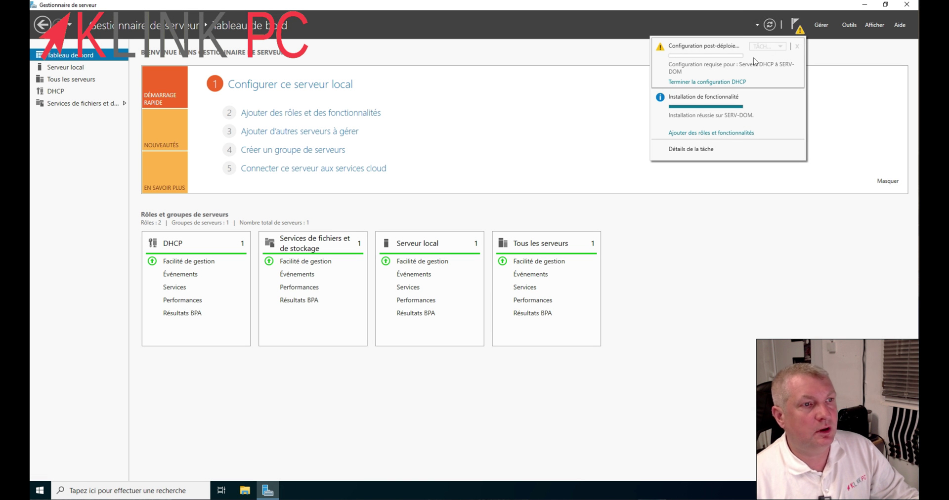
Complete the DHCP post-installation configuration, creating the DHCP administrators and users security groups
click(712, 85)
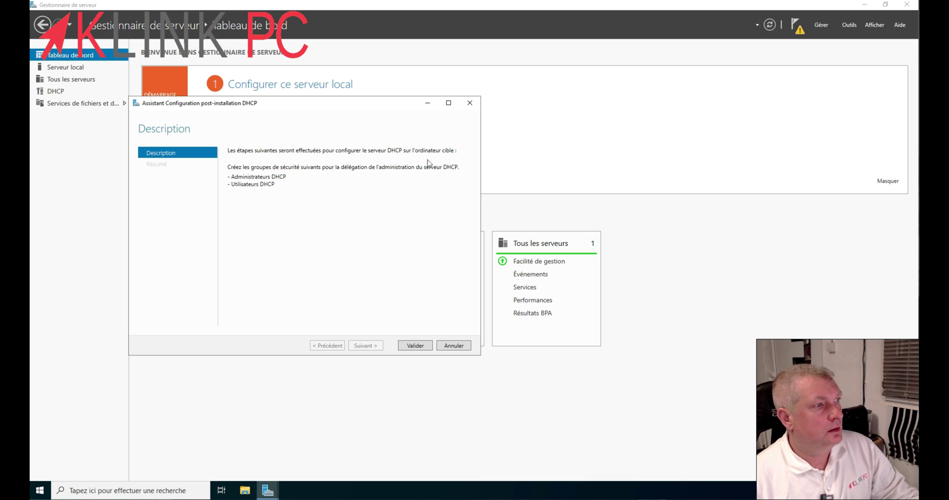
click(415, 345)
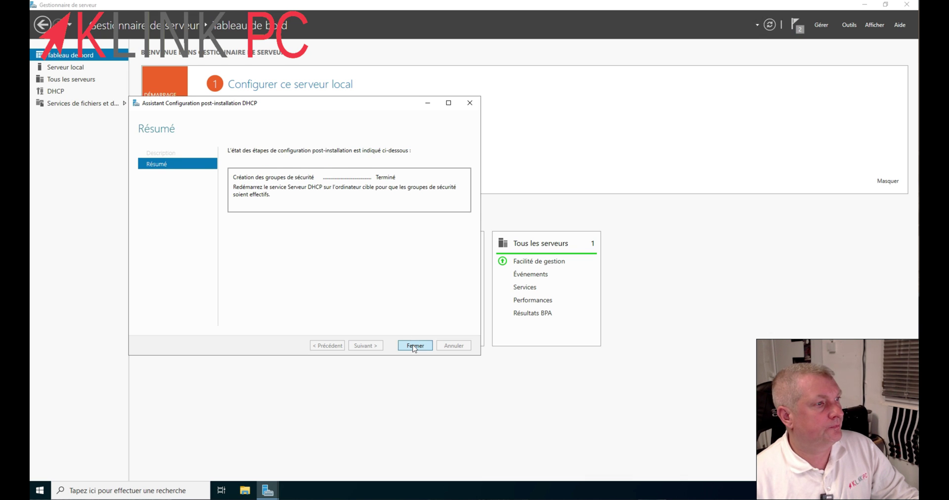
click(414, 345)
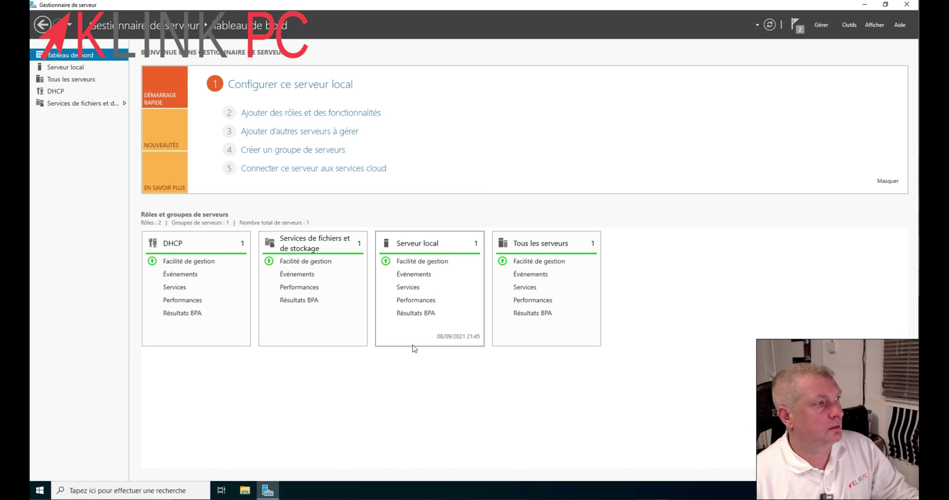
Open the DHCP manager for SERV-DOM from the DHCP server list and expand the server's node
click(64, 92)
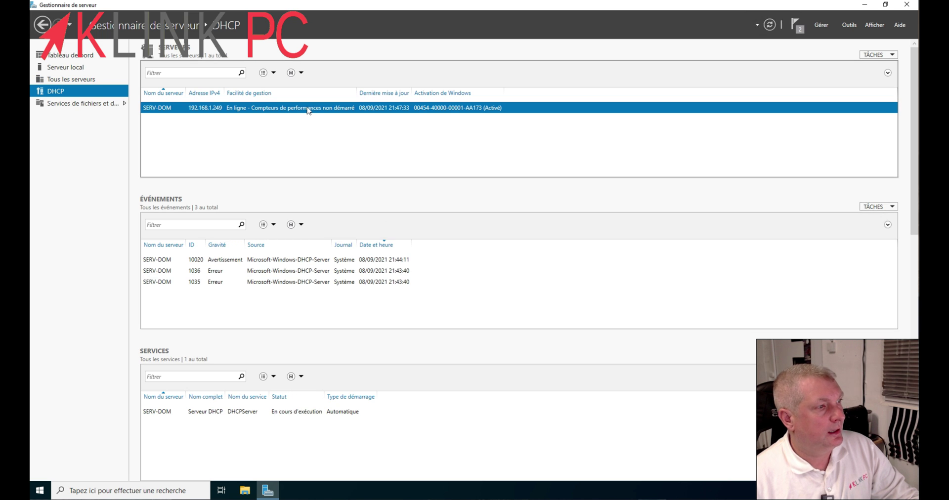
right_click(308, 109)
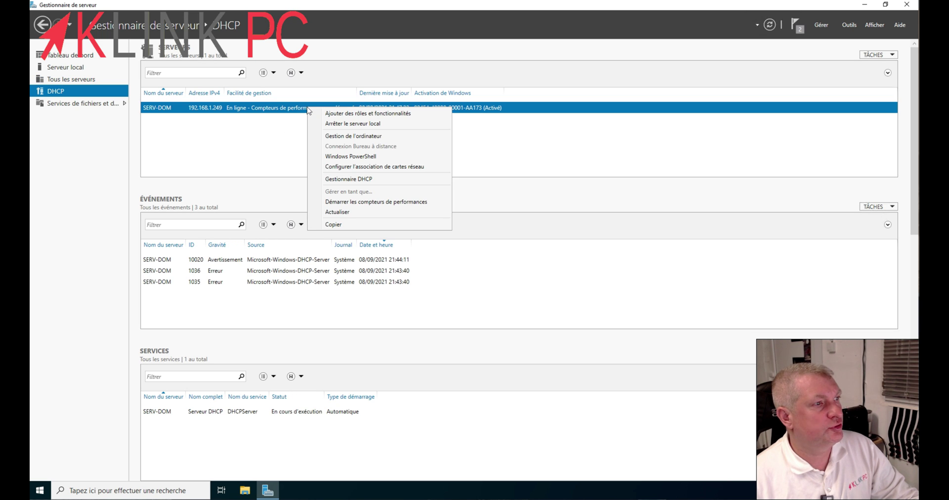
click(277, 150)
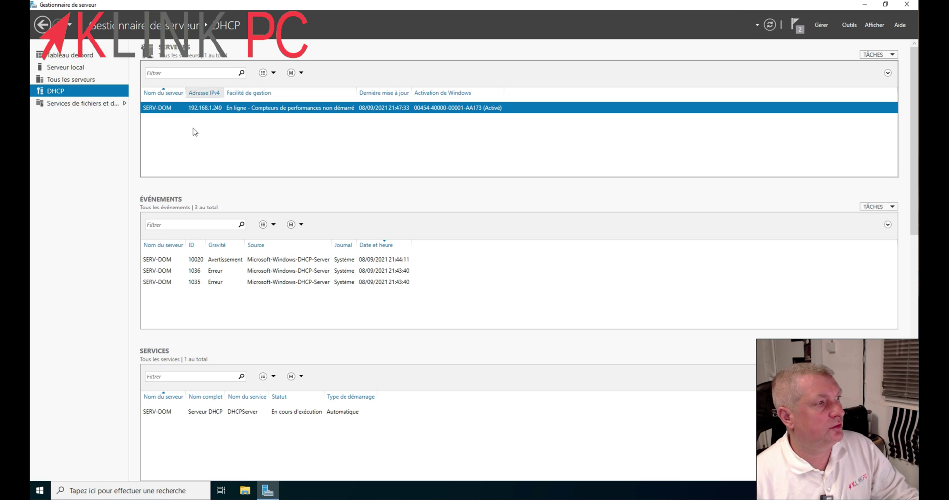
right_click(300, 110)
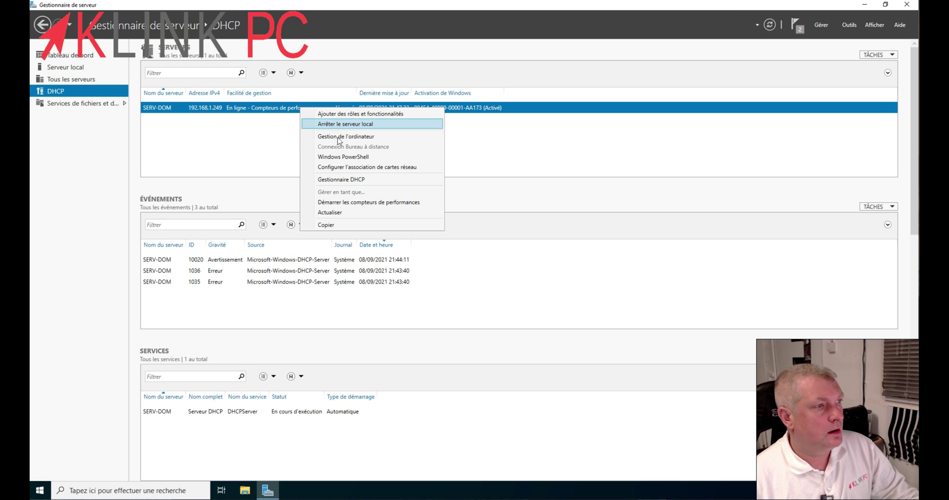
click(356, 179)
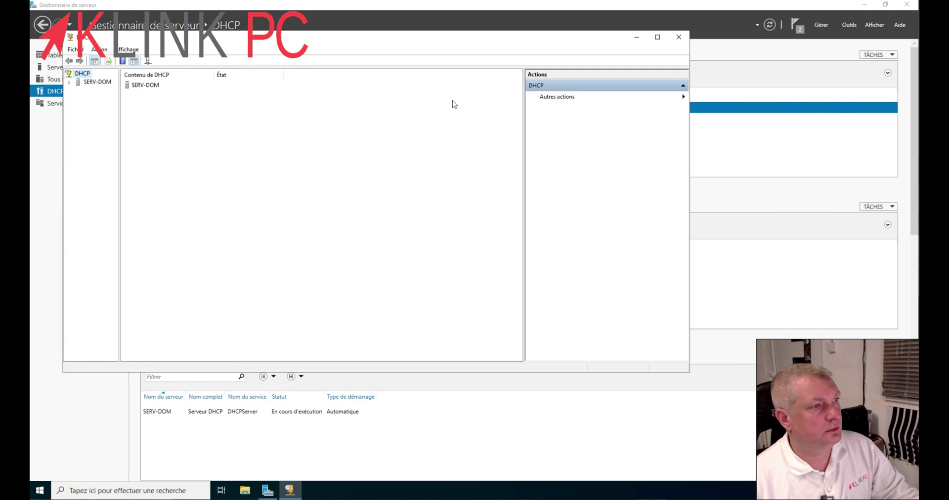
click(227, 142)
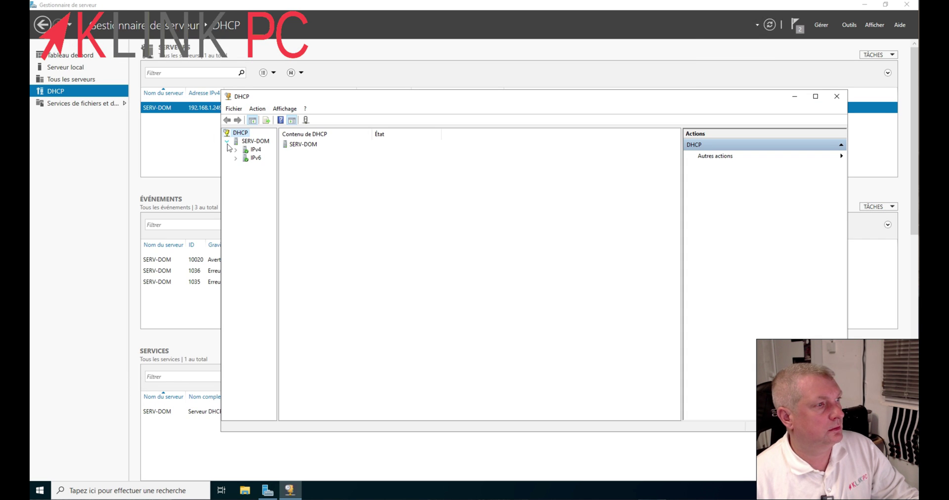
click(255, 158)
right_click(255, 158)
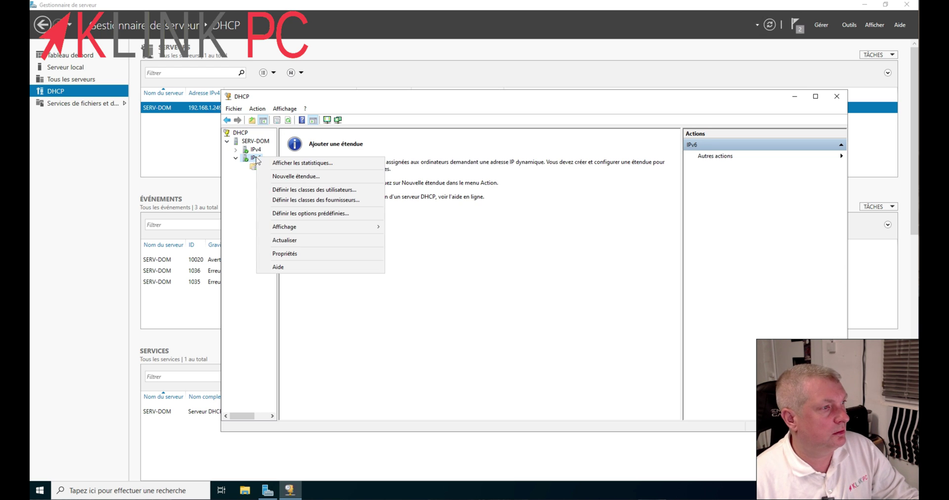
click(234, 163)
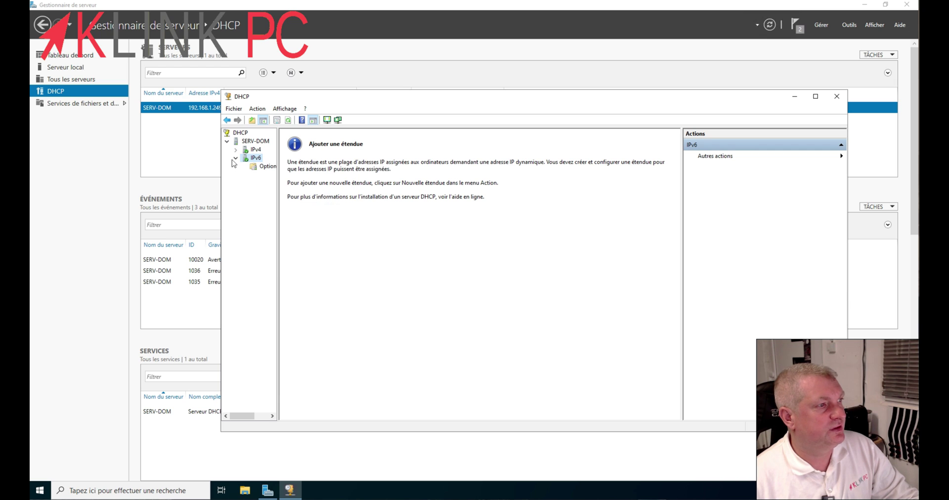
click(235, 158)
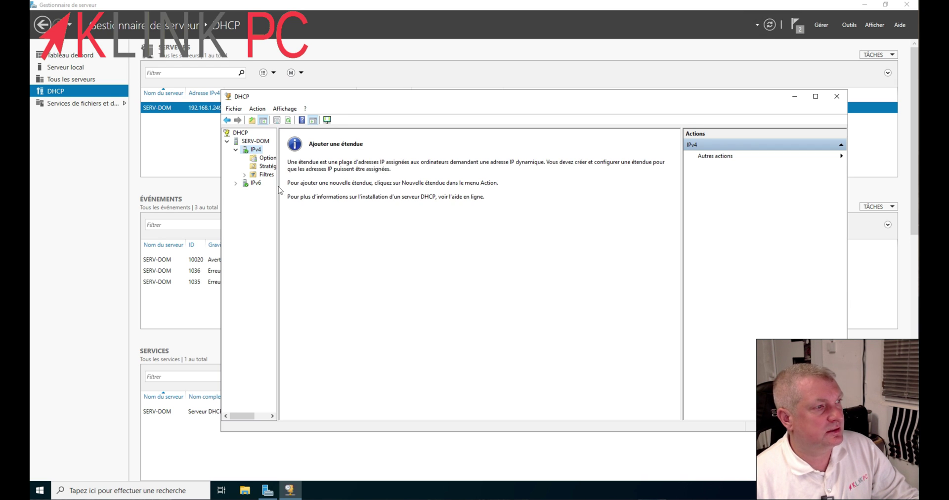
Create a new scope under IPv4 and name it "Klink PC", leaving the description empty
drag(279, 190, 341, 190)
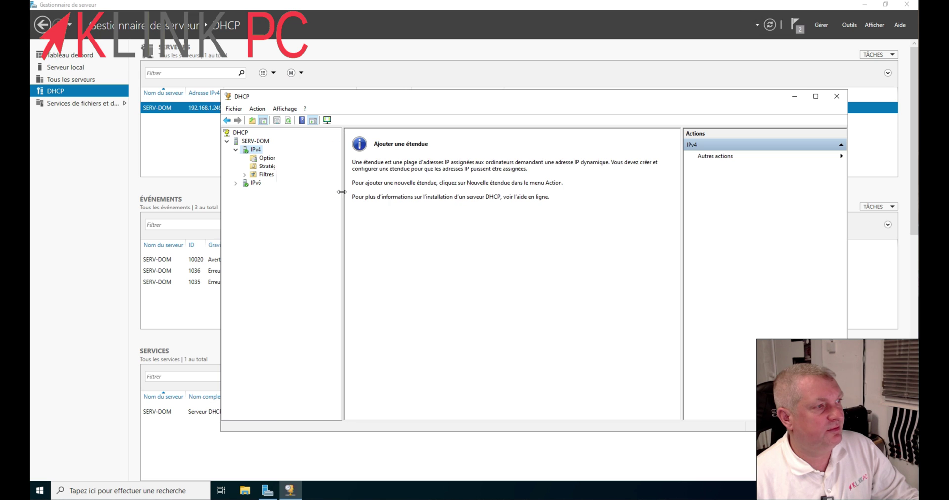
right_click(254, 153)
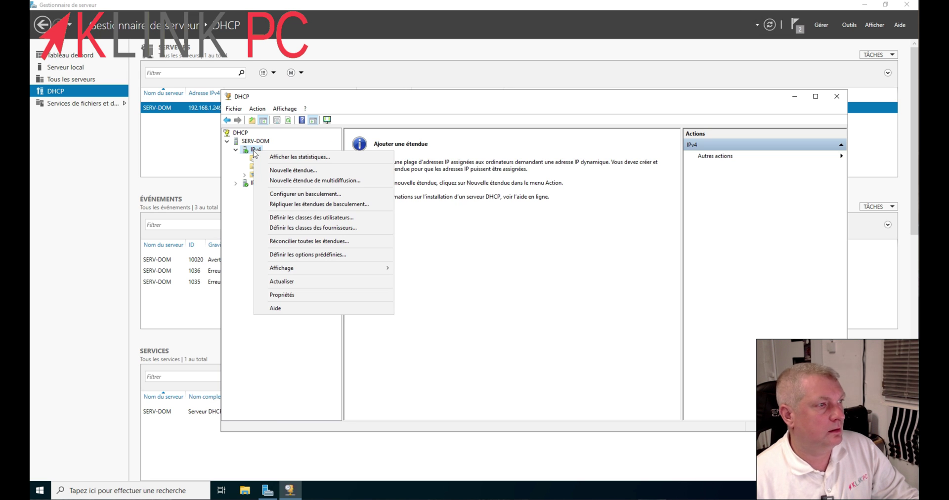
click(277, 173)
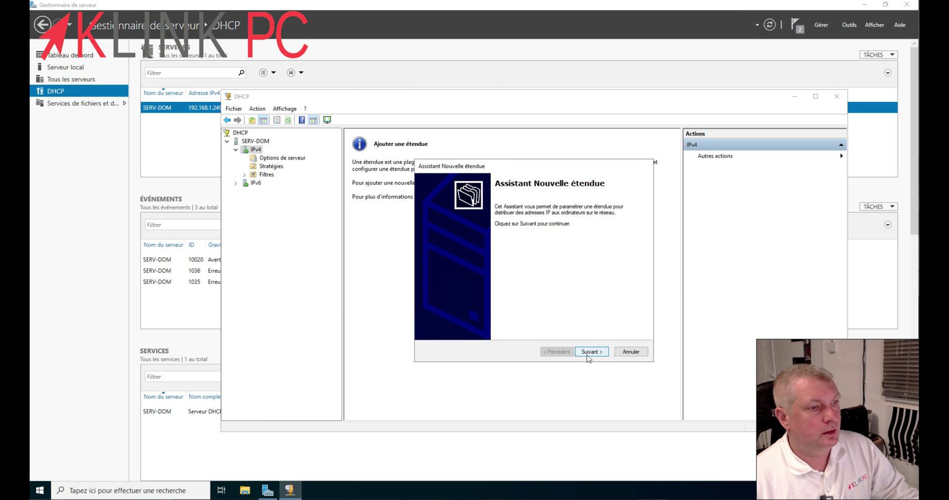
click(590, 354)
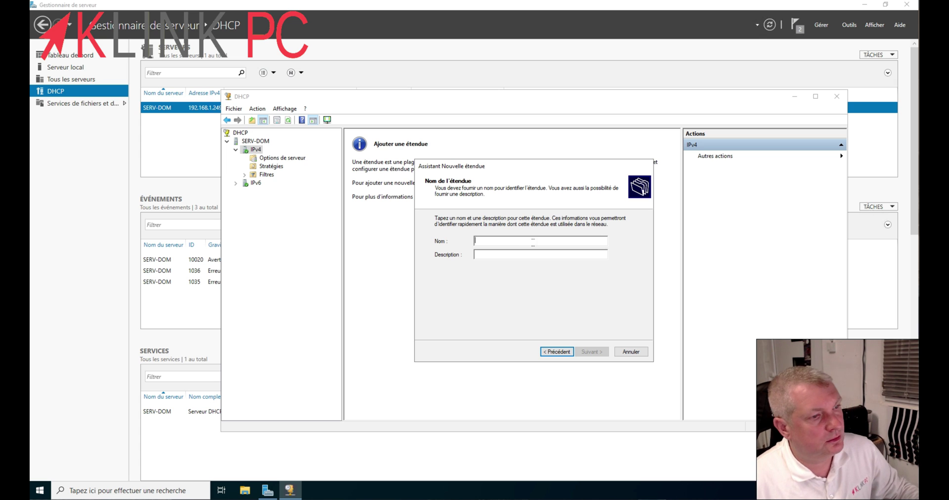
text(Klink PC)
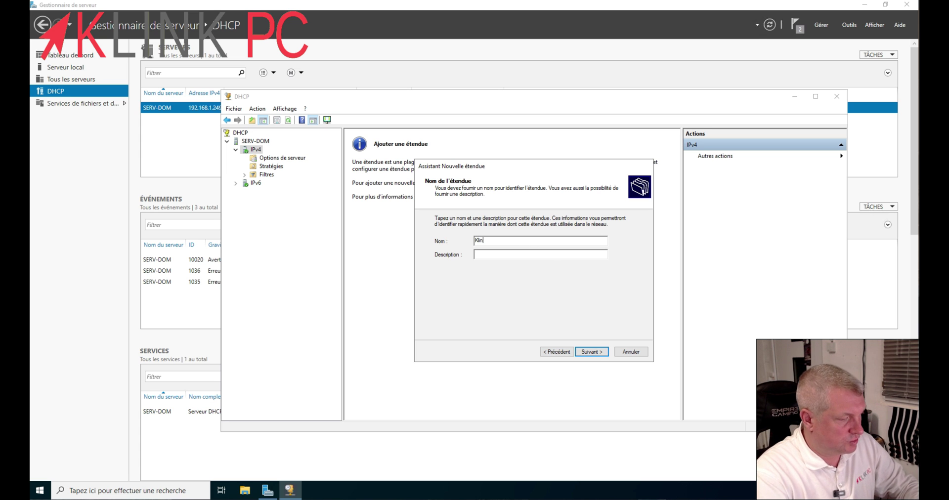
click(595, 352)
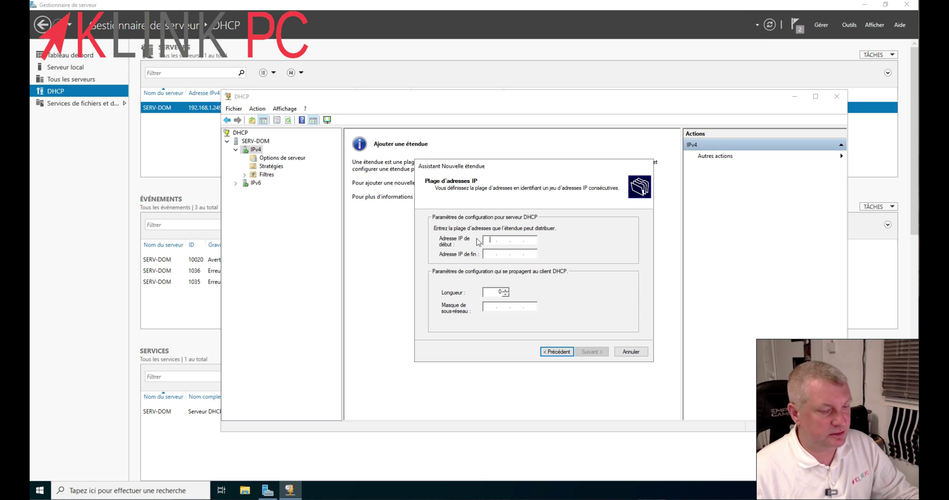
Set the scope's address range from 192.168.1.20 to 192.168.1.60, keeping the 24-bit mask 255.255.255.0
text(192 . 168 . 1 .)
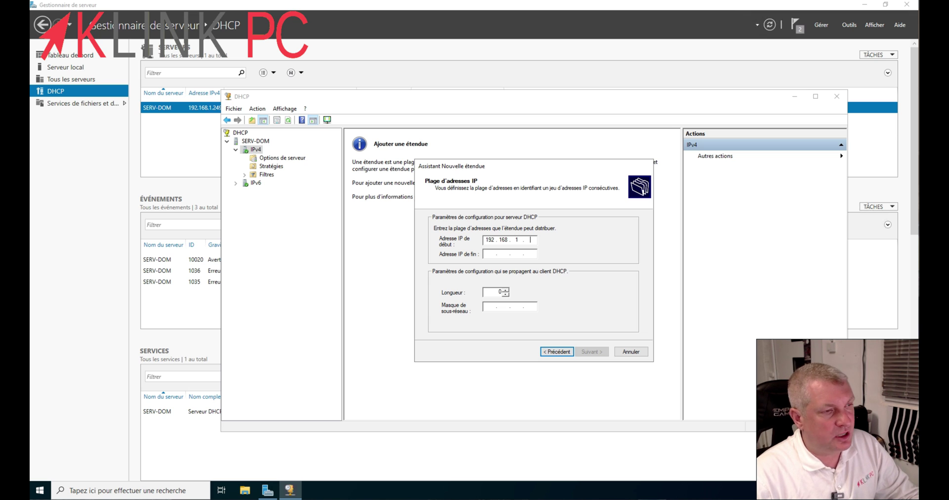
text( 20)
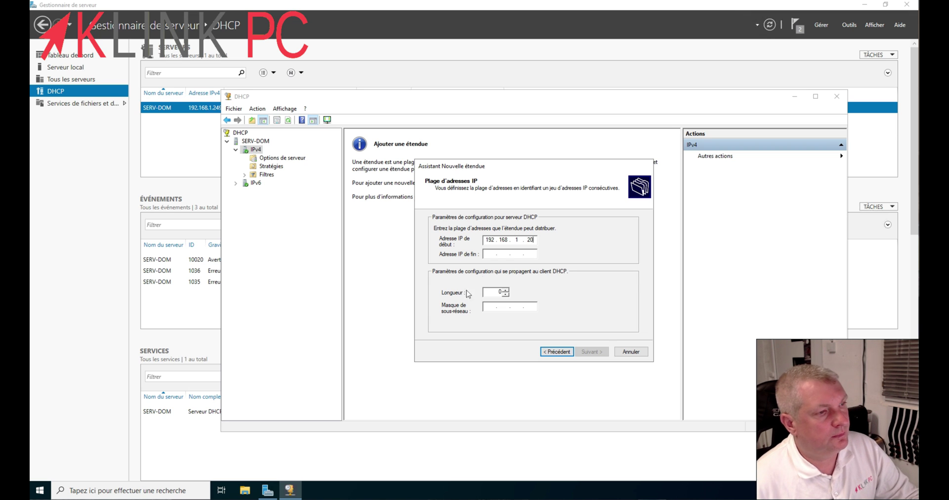
click(490, 253)
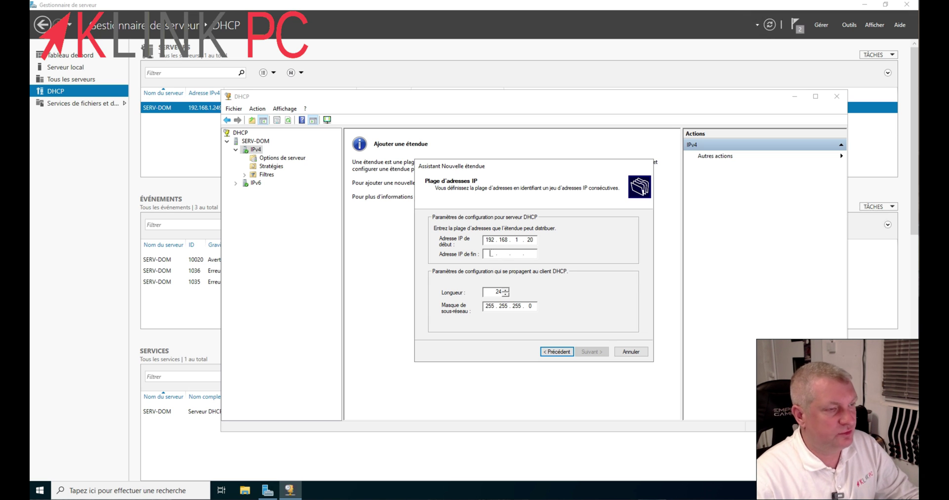
text(192 . 168 . 1 . 60)
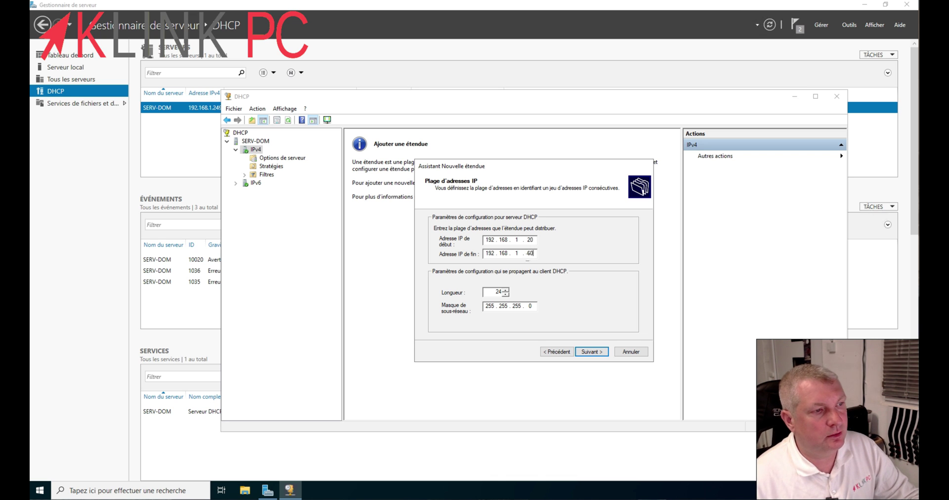
click(597, 353)
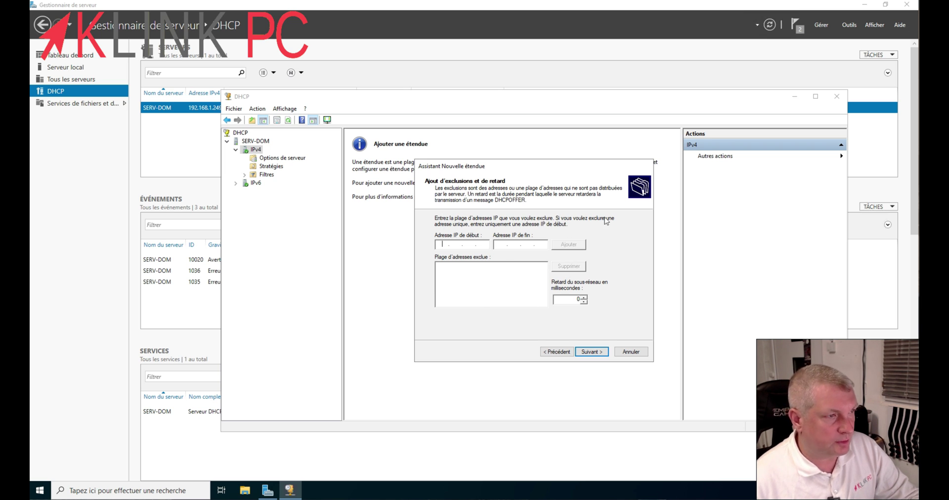
Leave the exclusions empty, keep the default lease duration and choose to configure the scope's DHCP options immediately
click(591, 352)
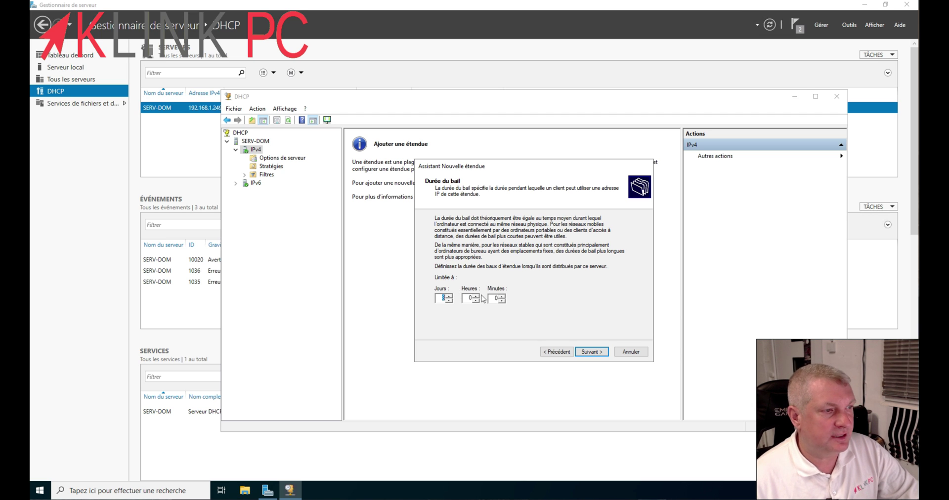
click(597, 353)
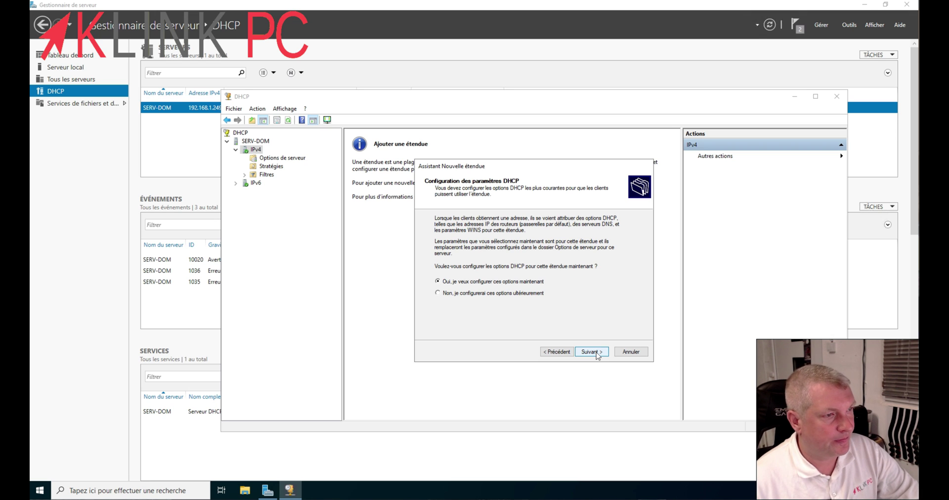
click(591, 354)
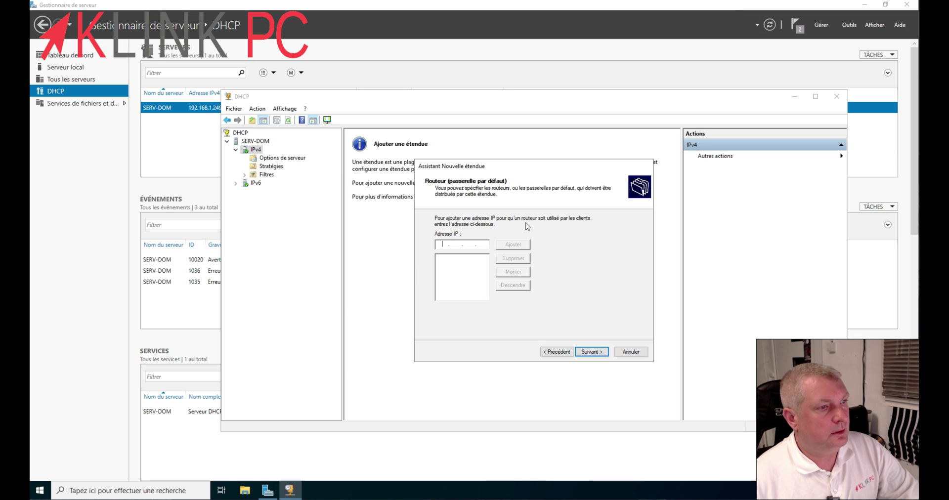
Add 192.168.1.1 as the router (default gateway) distributed by the scope
text(192.168.)
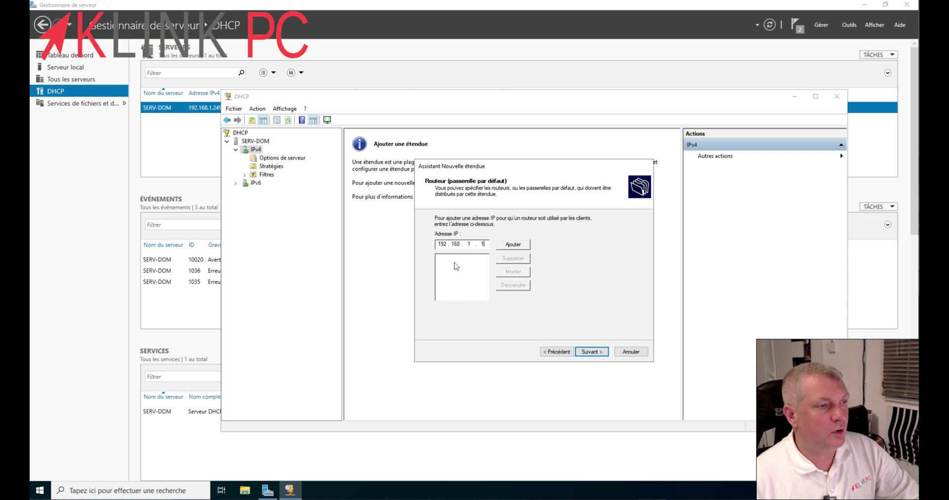
click(513, 245)
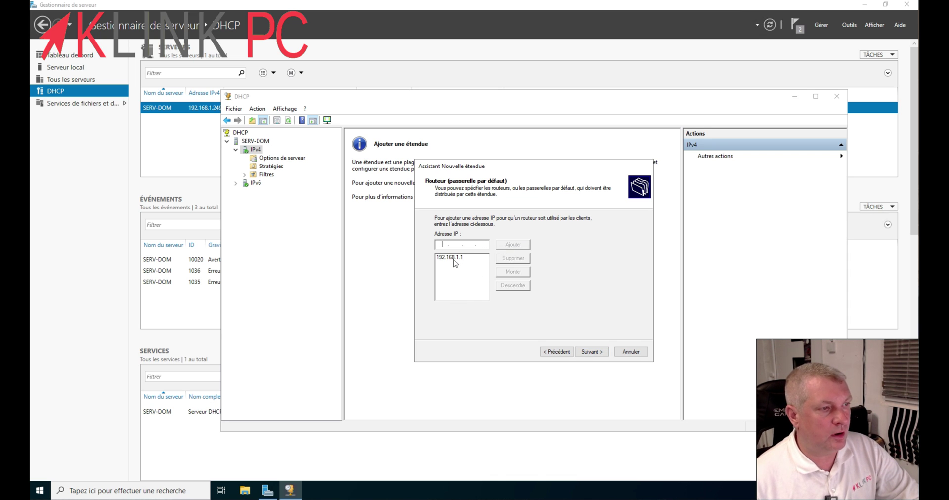
click(602, 354)
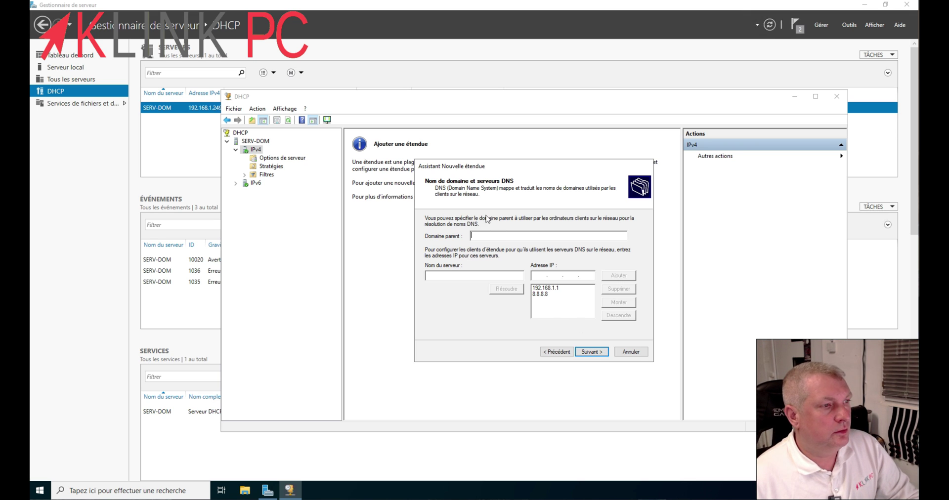
Review the DNS server entries 192.168.1.1 and 8.8.8.8 and accept them, leaving the parent domain empty
click(543, 288)
click(541, 295)
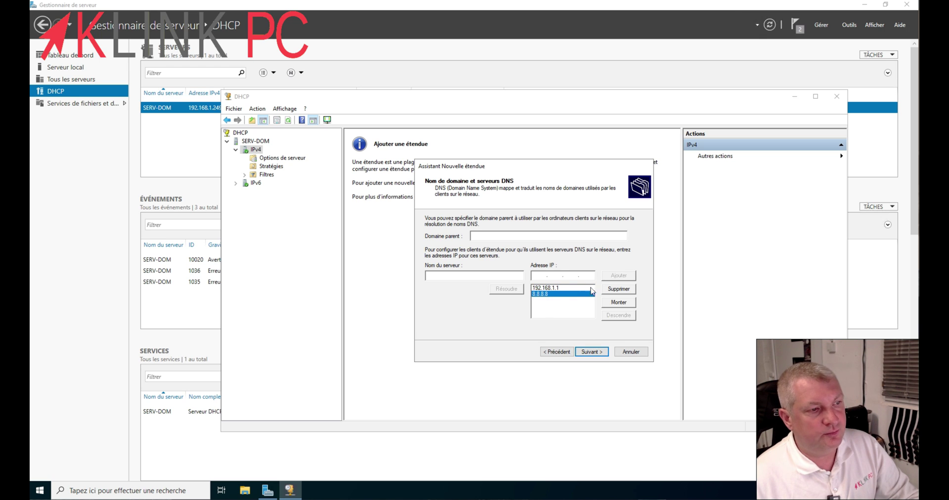
click(540, 289)
click(544, 294)
click(545, 288)
click(544, 294)
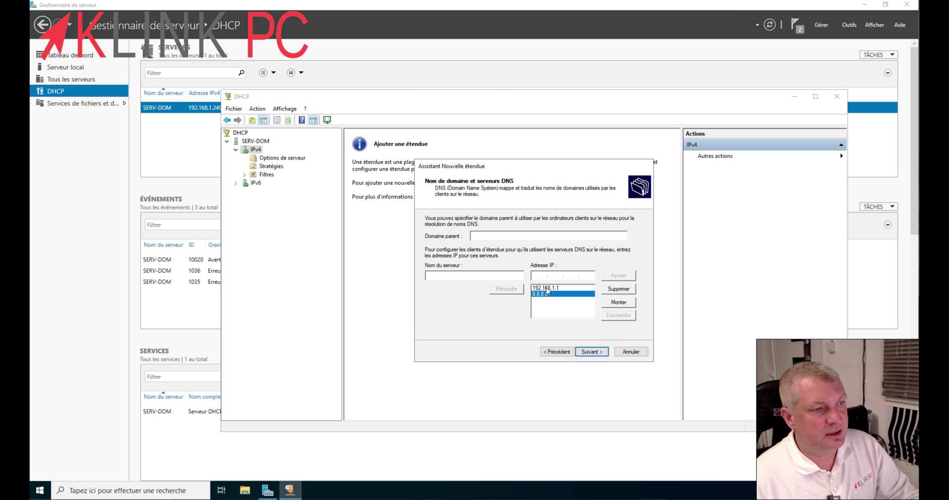
click(545, 289)
click(546, 294)
click(545, 289)
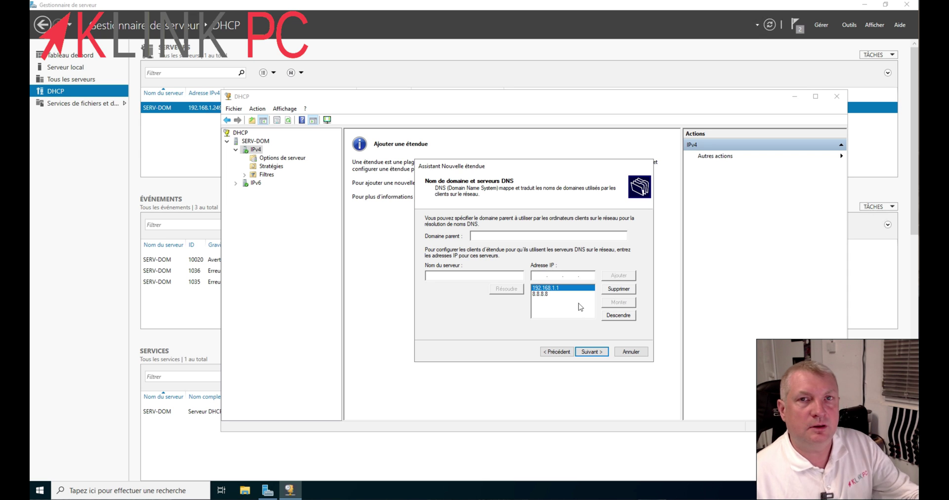
click(597, 354)
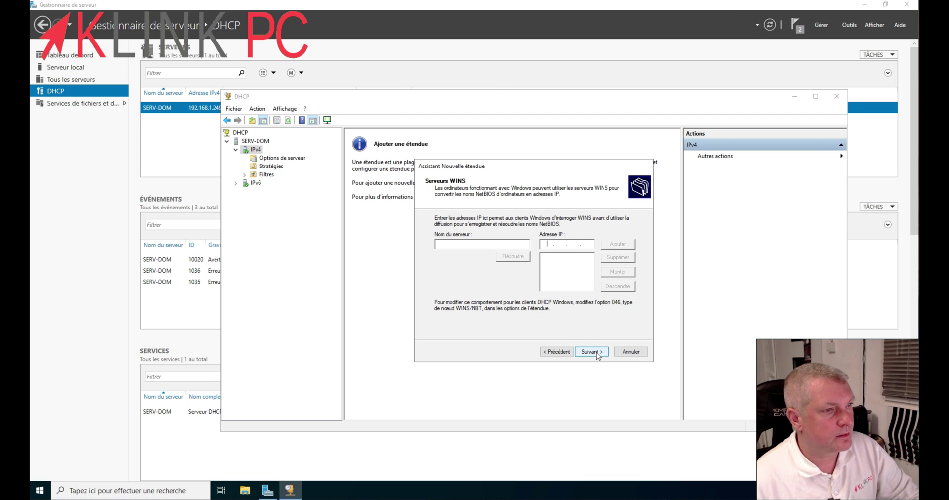
Leave the WINS servers empty, activate the scope immediately and finish the new scope wizard
click(597, 354)
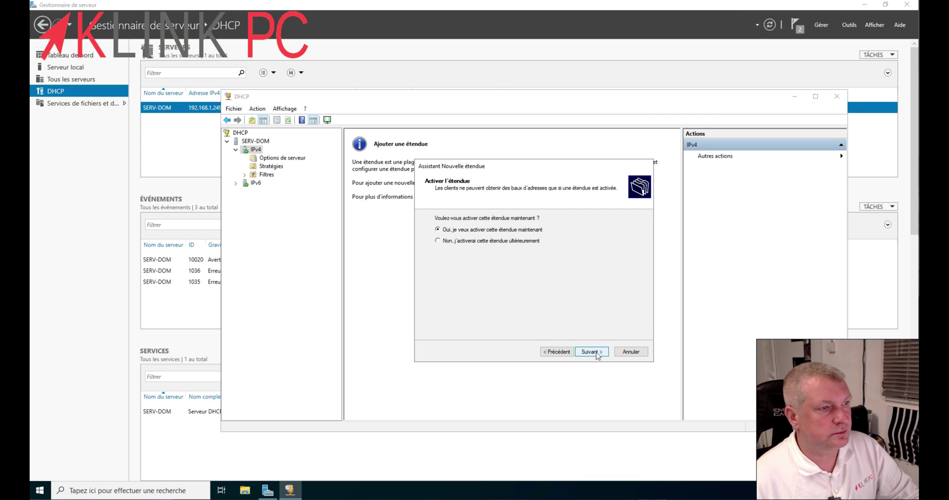
click(597, 354)
click(597, 354)
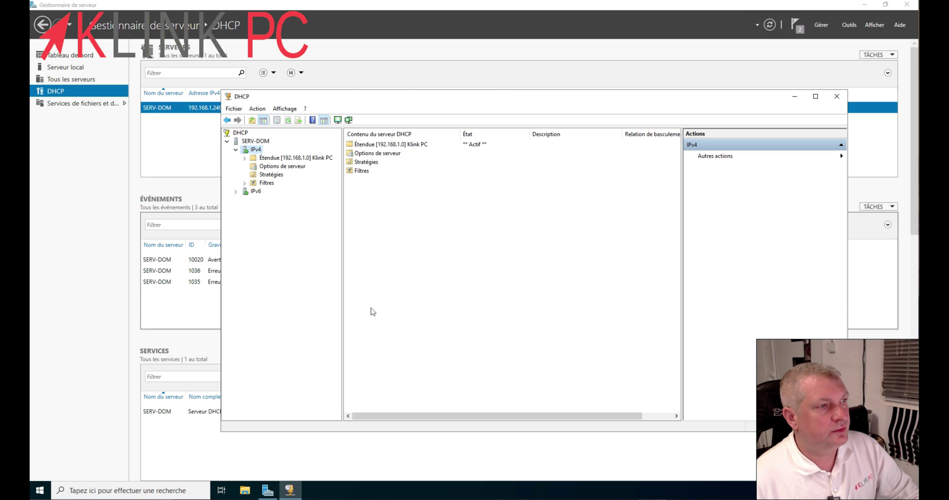
Widen the IPv4 contents column and look over the Klink PC scope and server options entries
drag(460, 134, 487, 134)
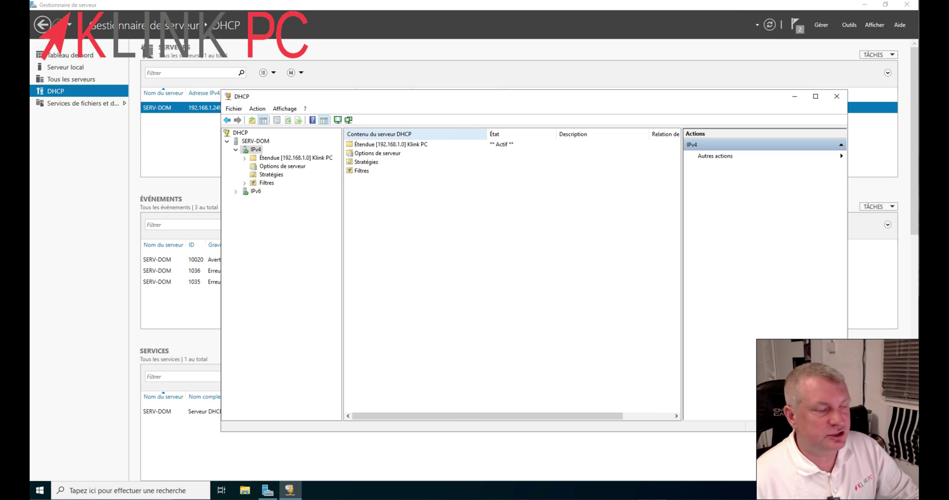
click(372, 145)
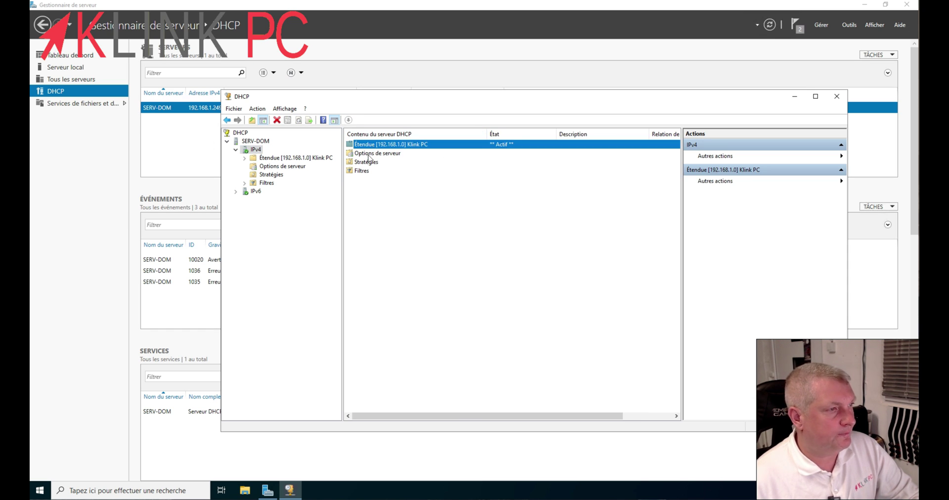
click(369, 154)
Expand the IPv4 filters and widen the description column to read what each filter type does
click(244, 183)
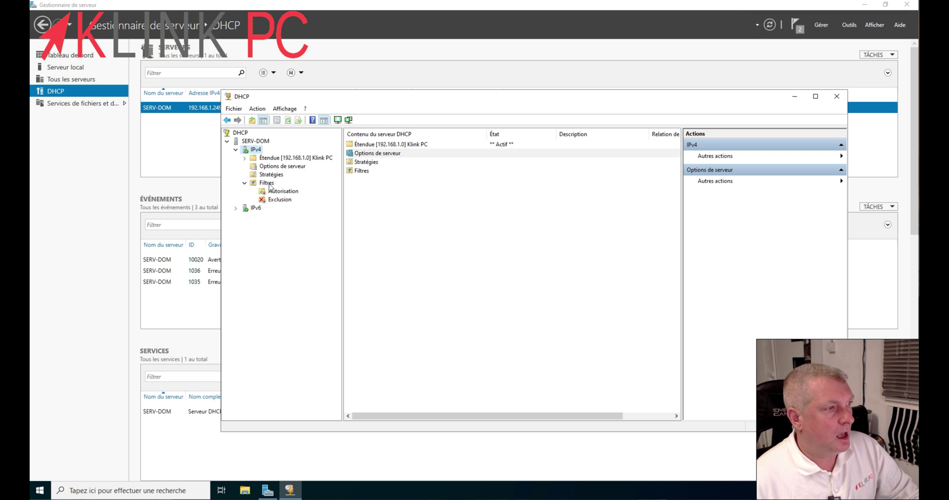
click(269, 183)
click(278, 193)
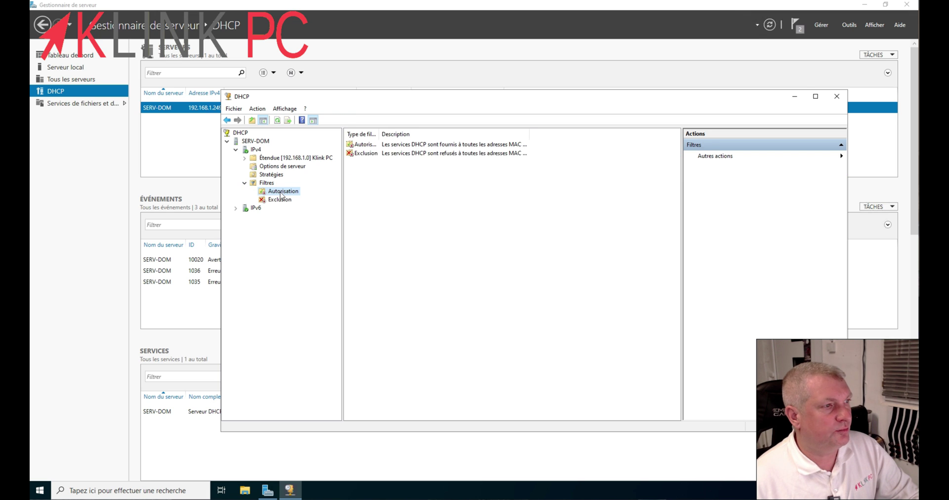
click(263, 184)
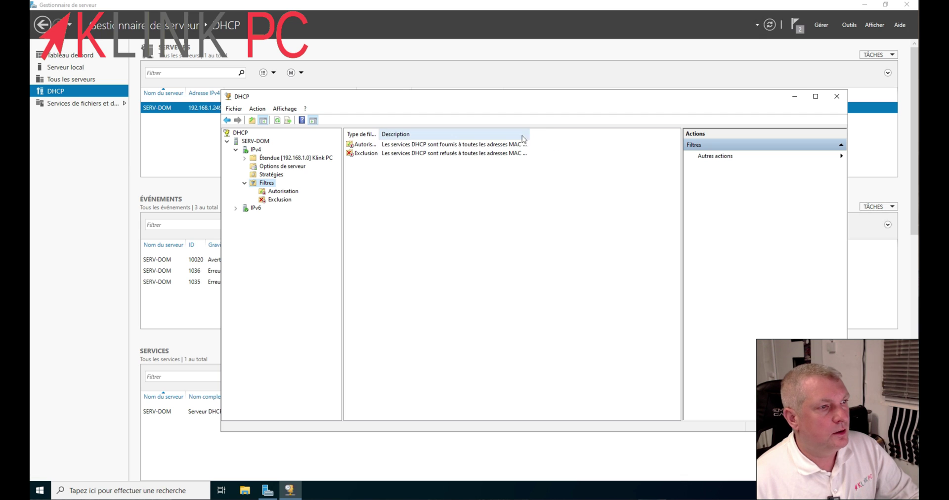
drag(530, 134, 611, 134)
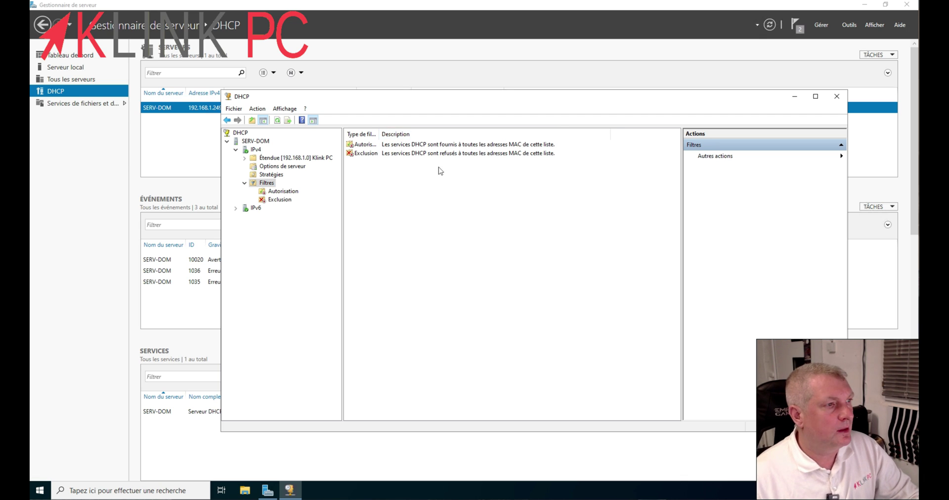
Open the Autorisation filter list and check which commands its list area offers
click(416, 147)
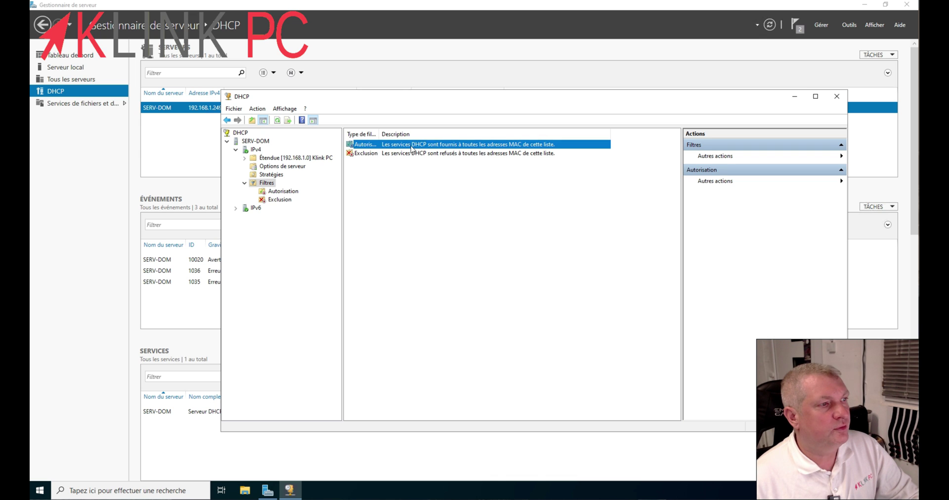
double_click(398, 146)
right_click(423, 195)
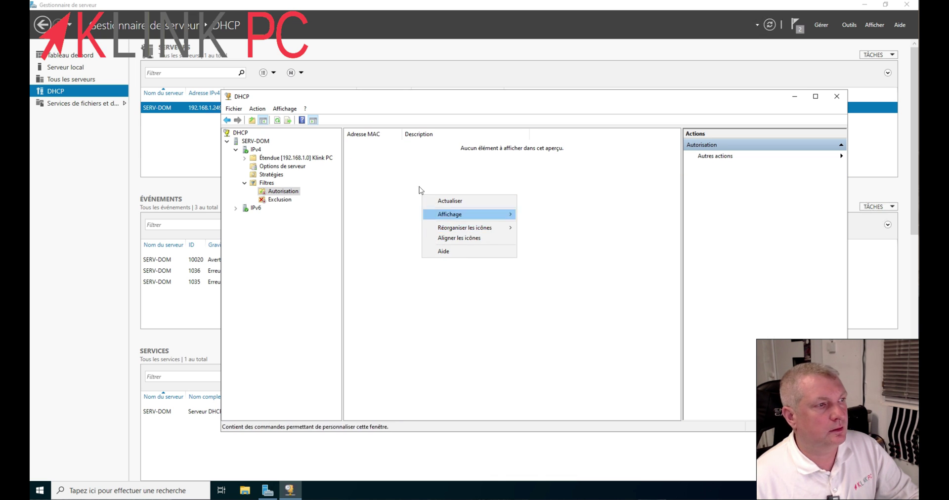
right_click(377, 161)
right_click(372, 159)
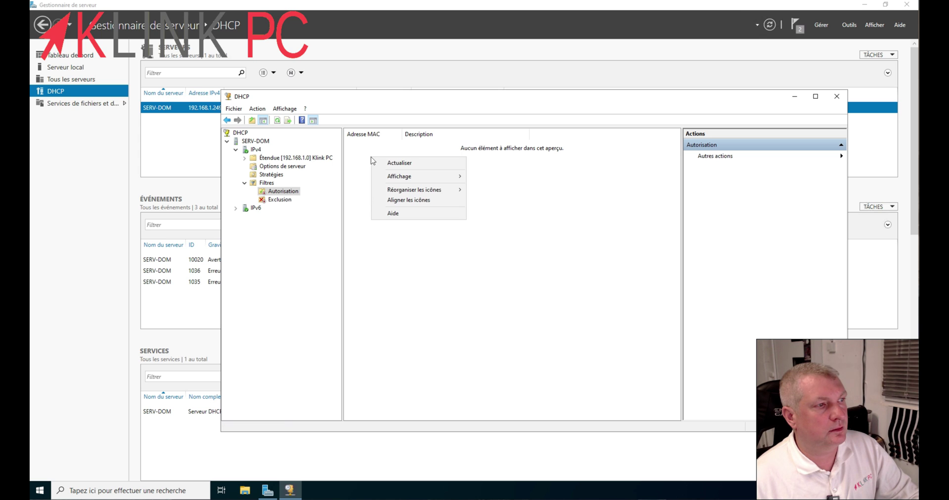
click(364, 220)
key(Down)
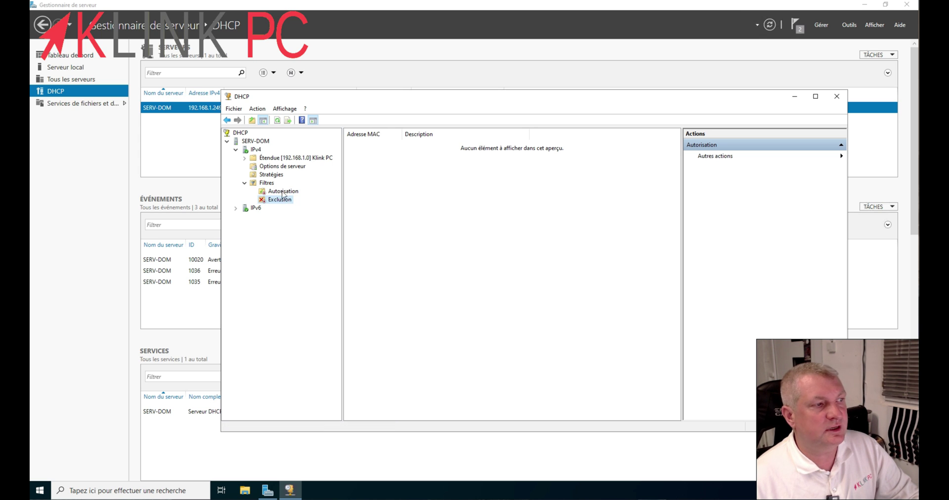
key(Up)
key(Down)
key(Up)
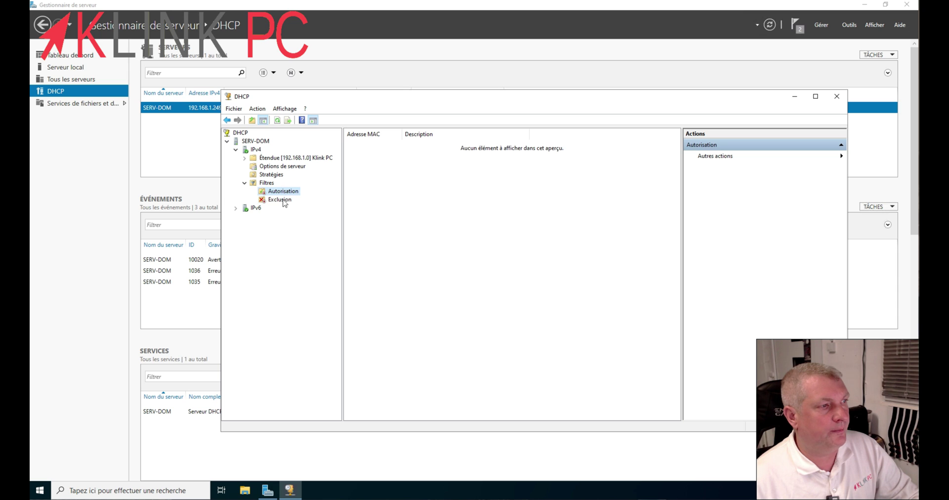
key(Down)
key(Up)
key(Down)
key(Up)
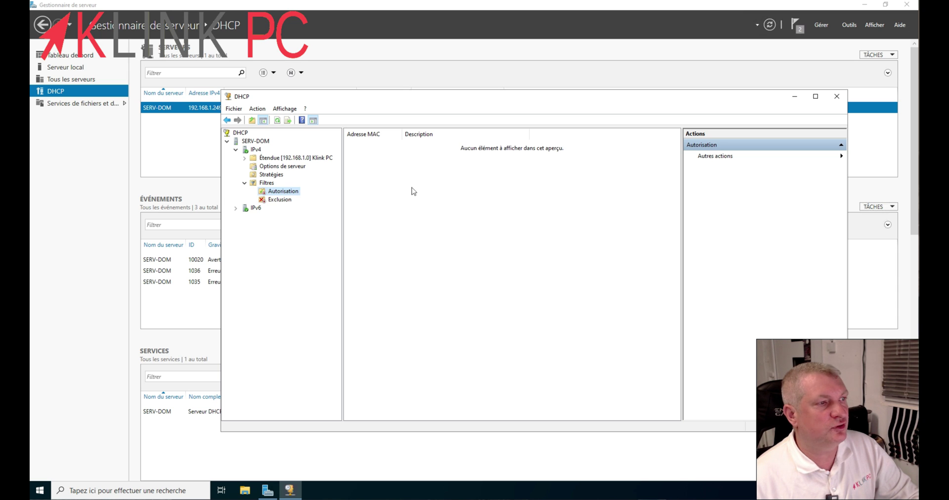
right_click(379, 191)
click(361, 190)
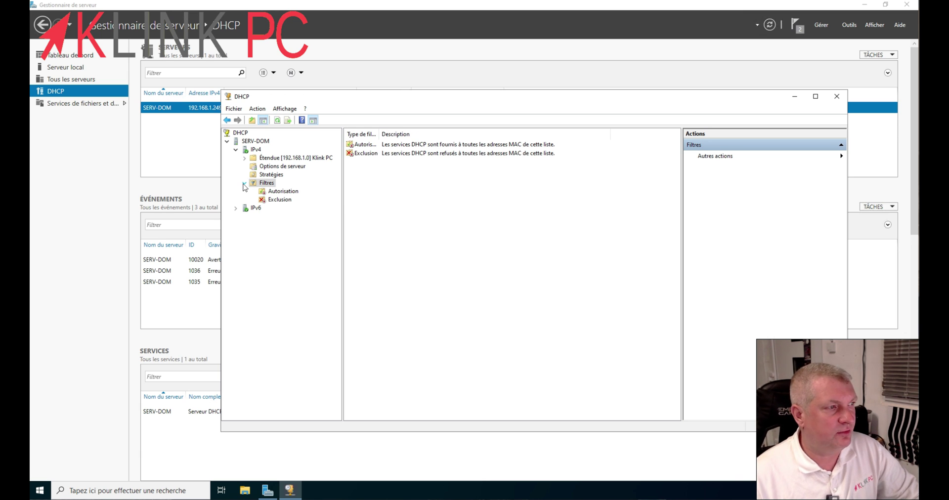
Collapse the filters, open the Klink PC scope and check which commands it offers
click(244, 184)
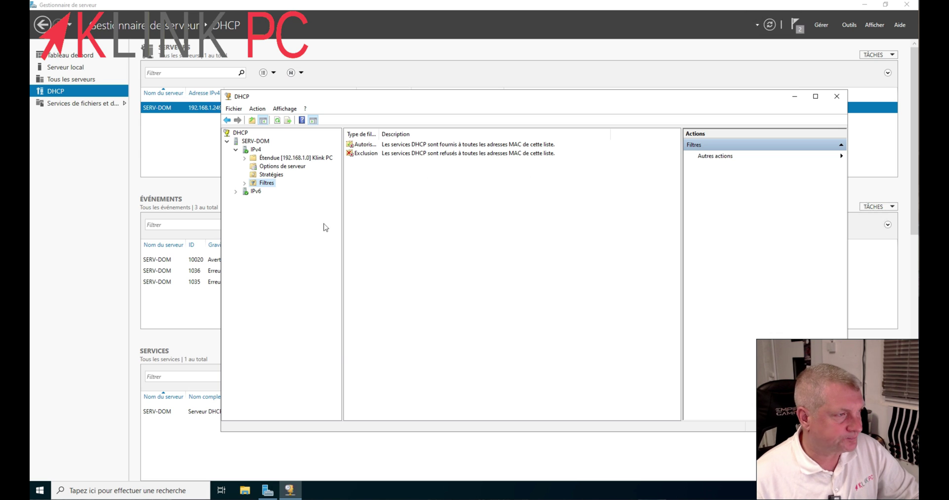
click(285, 159)
double_click(266, 159)
right_click(266, 159)
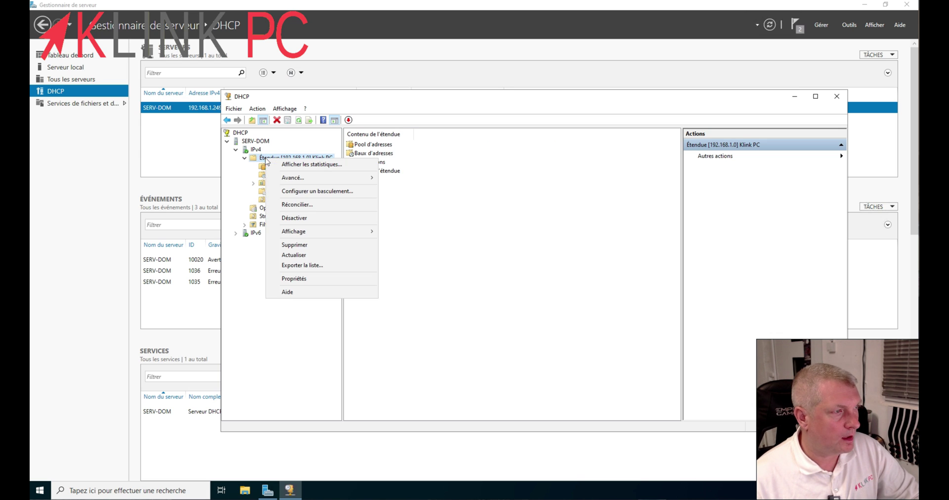
click(245, 159)
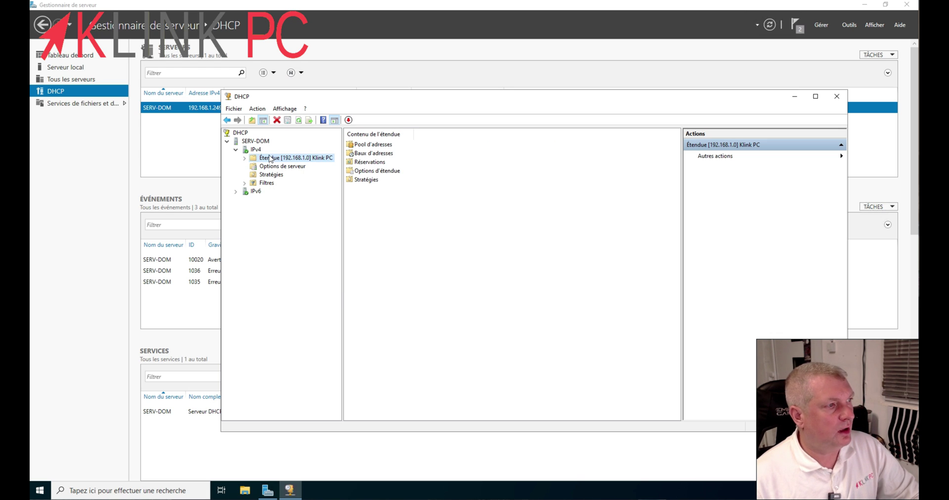
Expand the Klink PC scope and examine the distribution range in its address pool
click(244, 158)
click(285, 167)
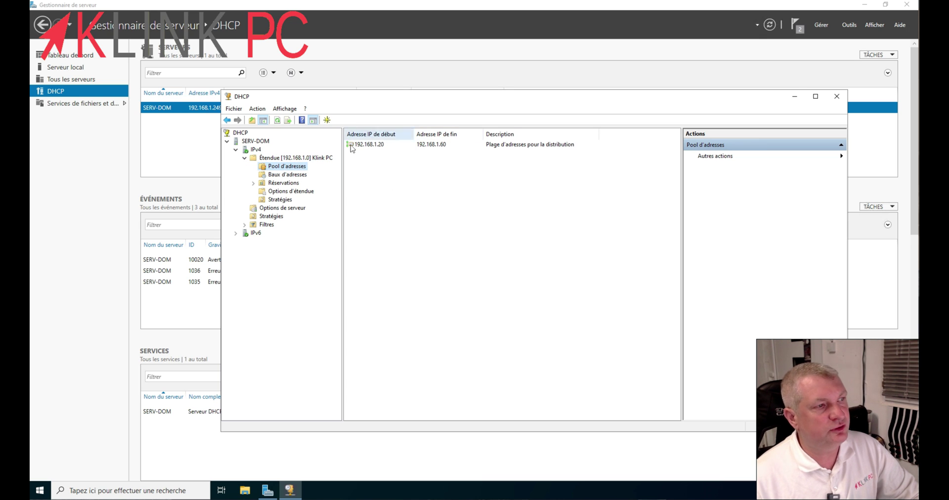
right_click(439, 147)
click(405, 167)
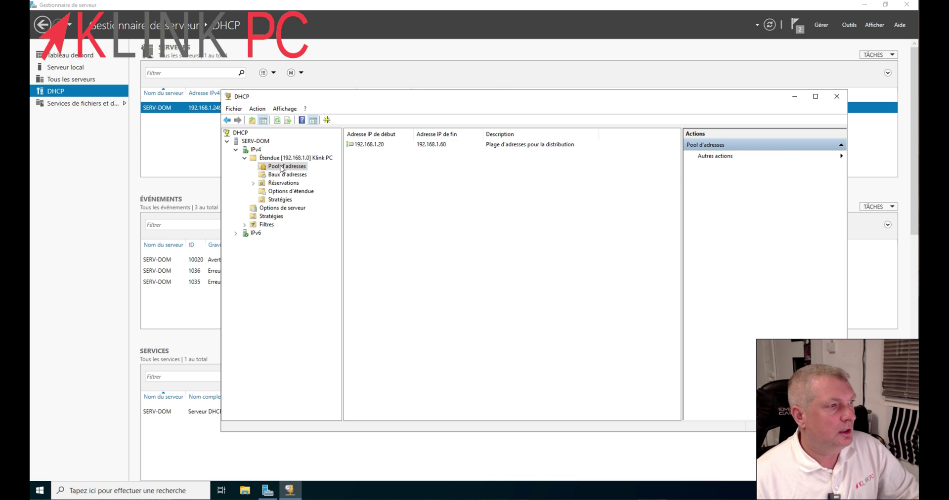
Examine the Klink PC scope's address leases and read the description of its reservations
click(284, 175)
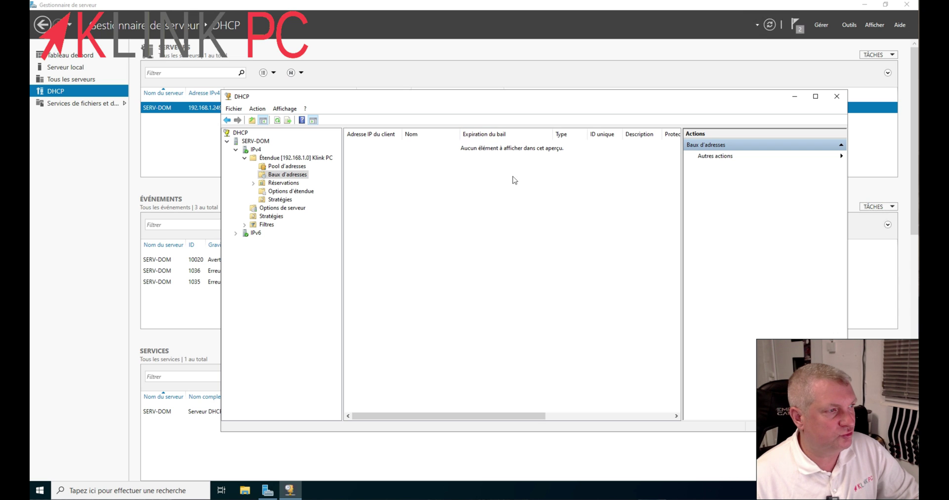
click(285, 183)
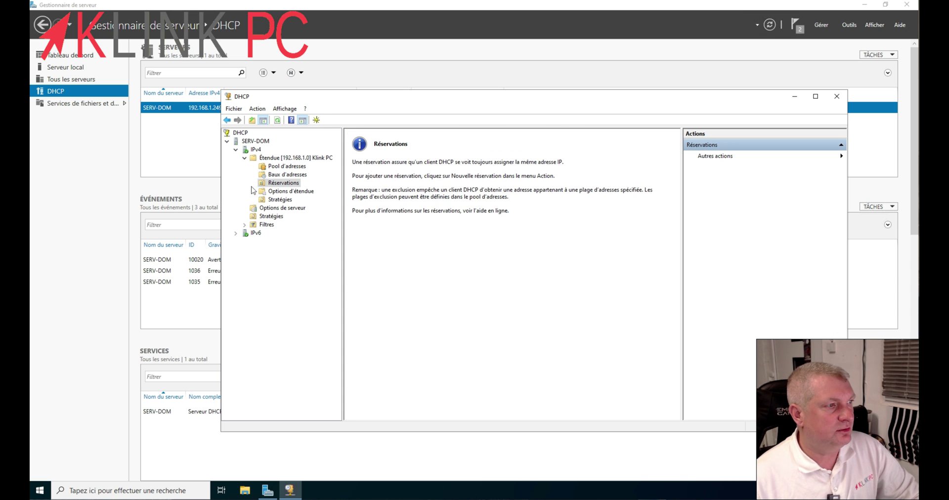
Try to add a reservation named nas for 192.168.1.28 without a MAC address, and close the reservation form
right_click(285, 185)
click(306, 189)
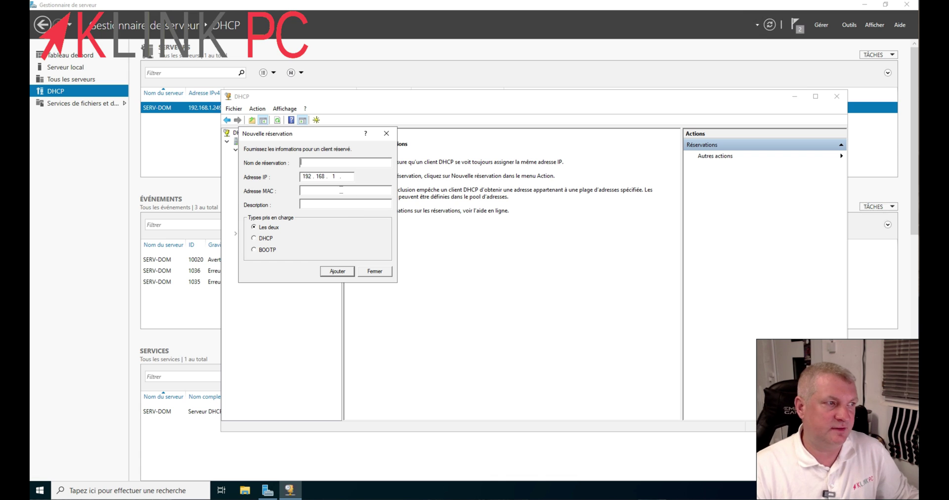
text(nas)
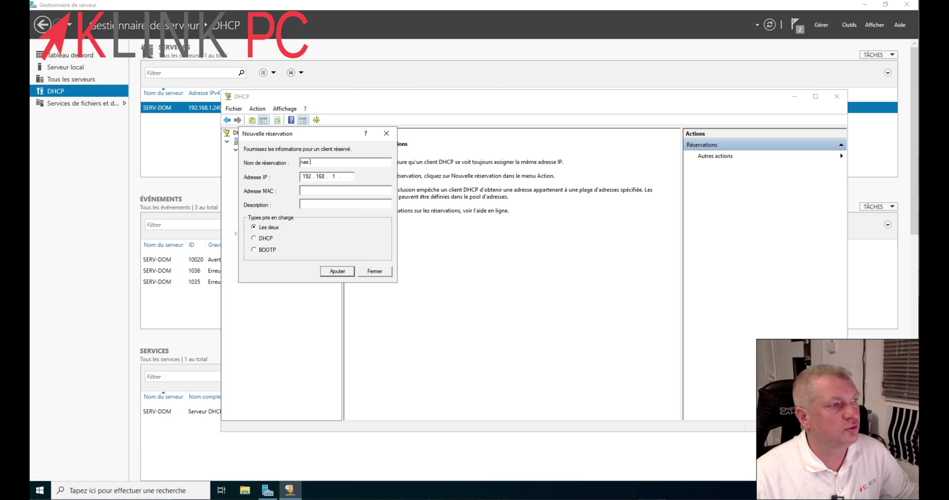
click(352, 181)
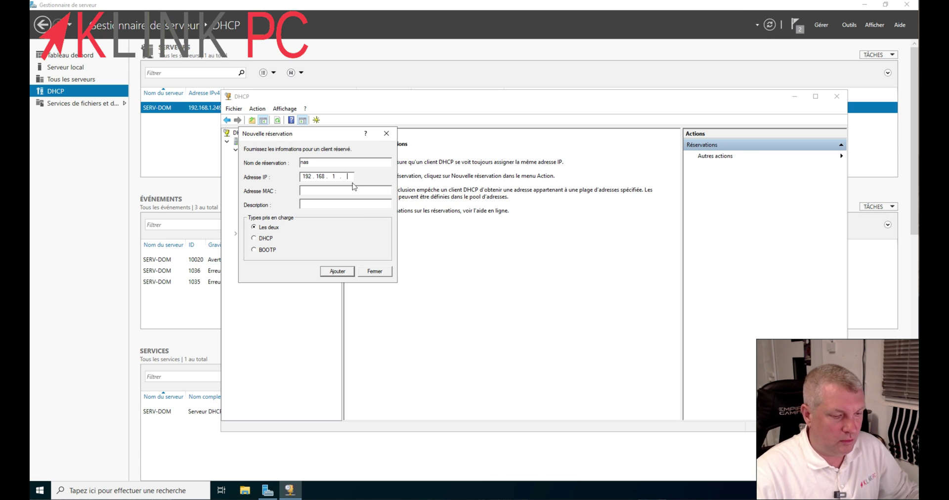
text(28)
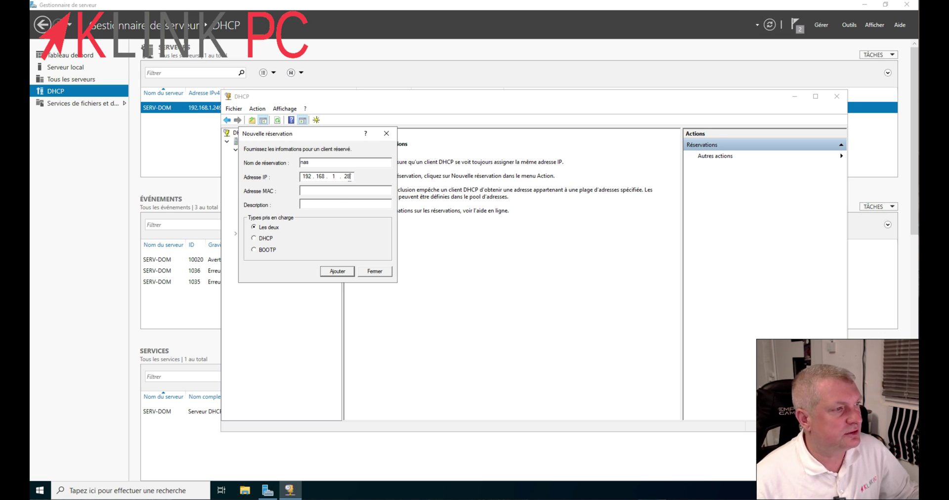
click(338, 272)
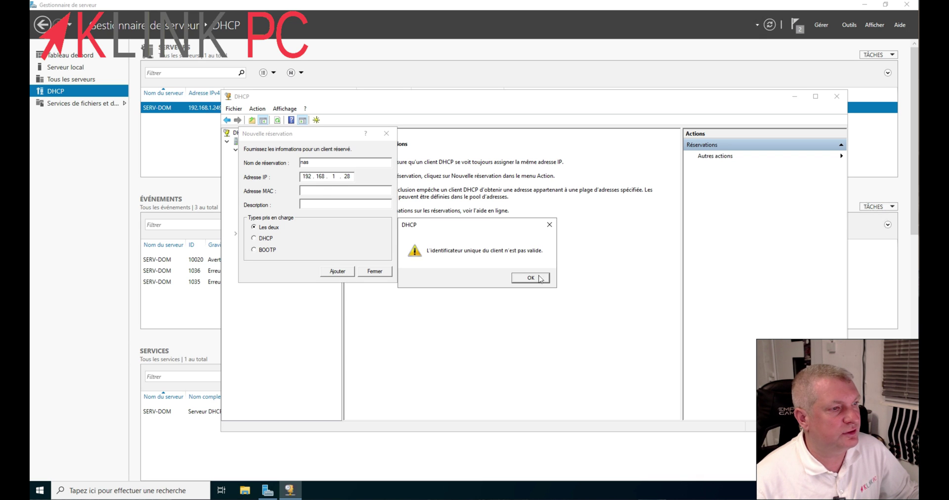
click(536, 284)
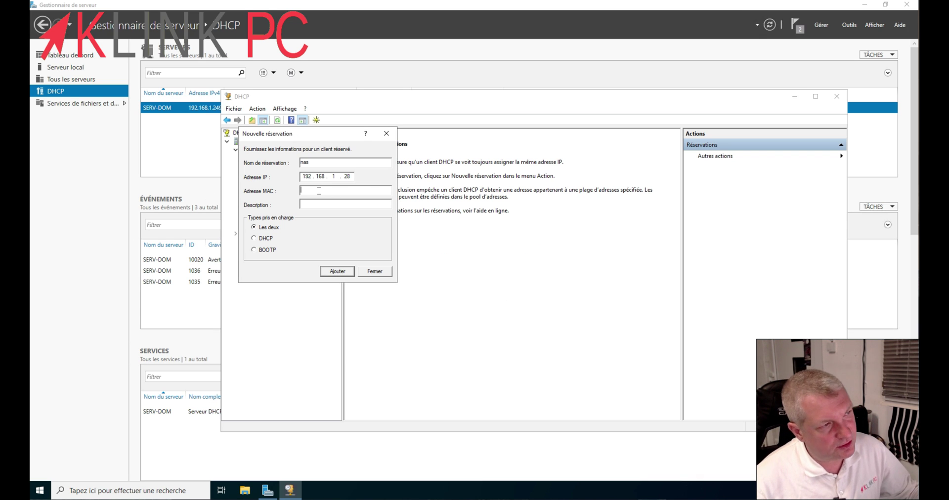
click(375, 271)
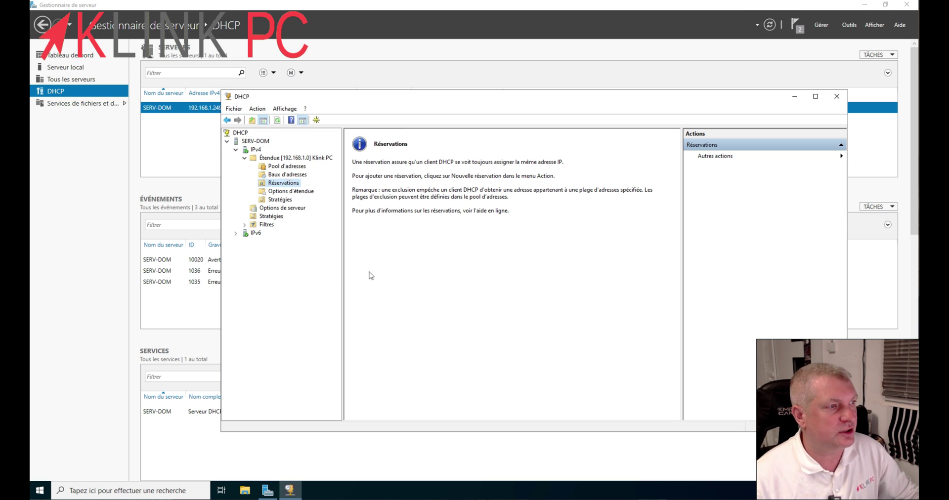
Examine the Klink PC scope's options, comparing the values of 003 Routeur and 006 Serveurs DNS
click(293, 194)
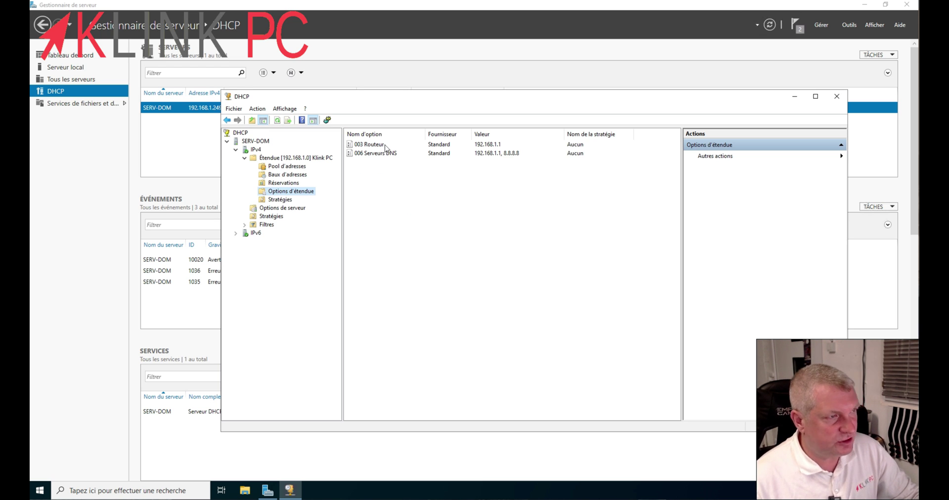
click(368, 146)
click(487, 153)
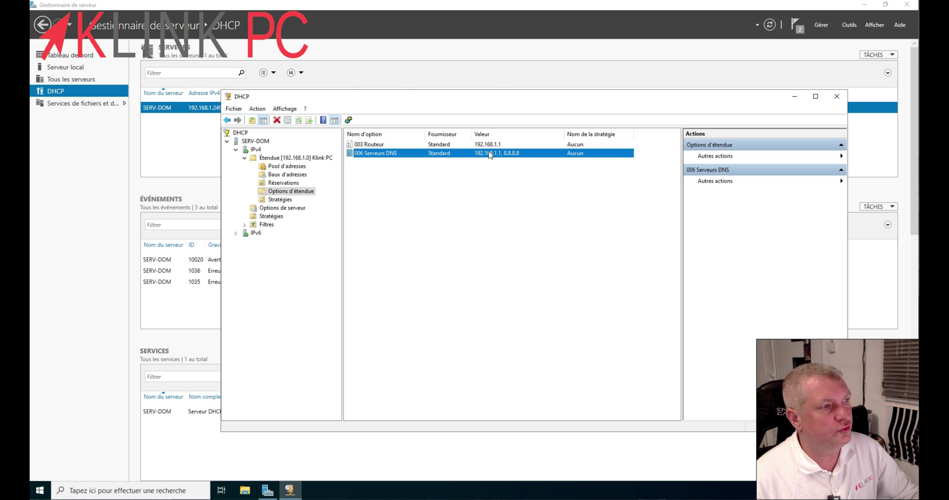
click(394, 145)
click(394, 155)
click(392, 146)
Check the Klink PC scope's policies and the commands available there, and close the DHCP console
click(275, 200)
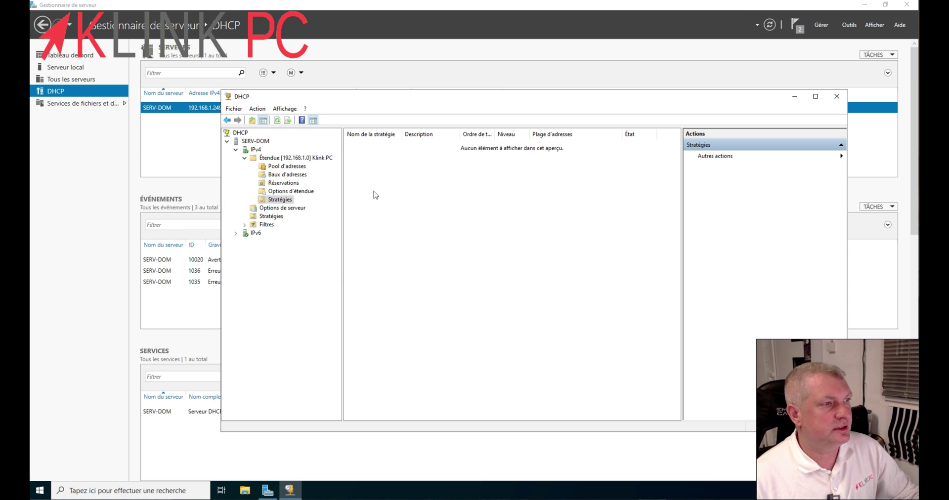
right_click(418, 237)
click(406, 216)
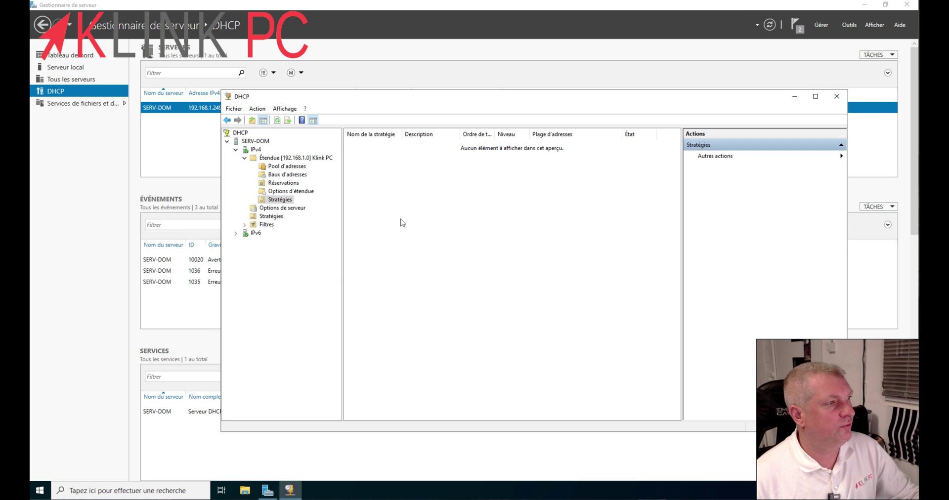
click(838, 96)
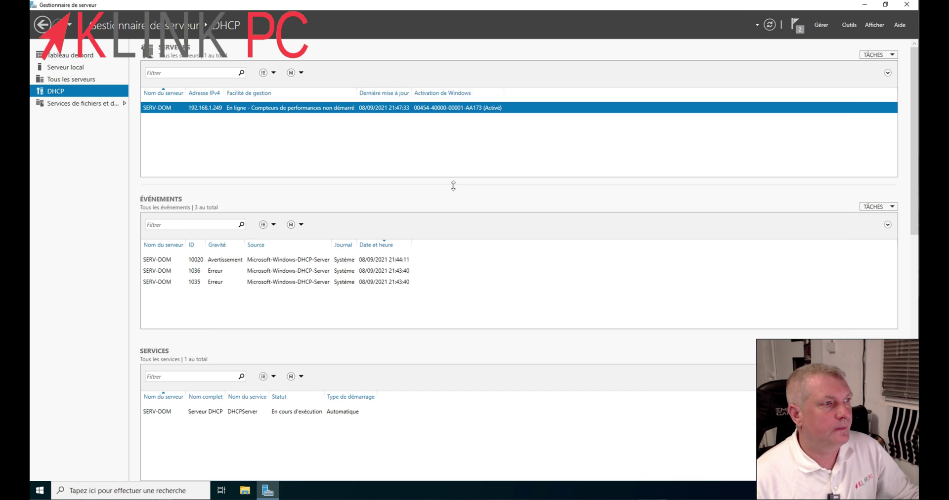